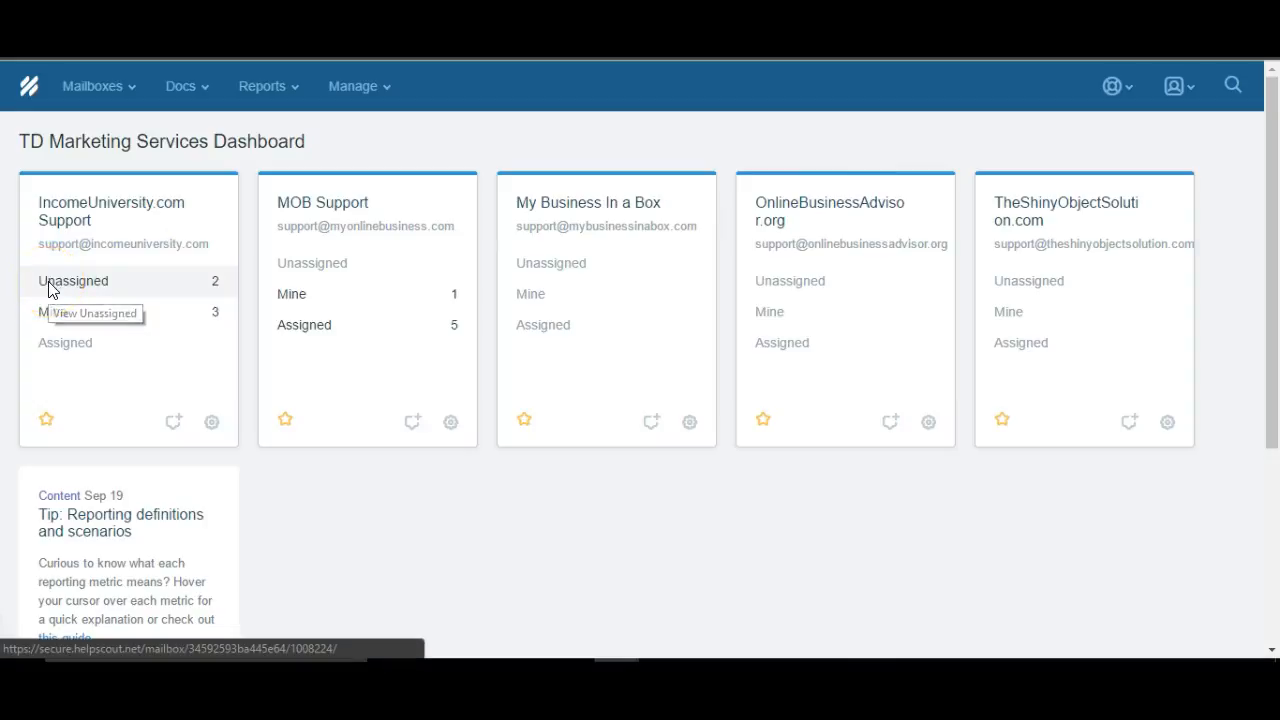
Step: Open the "Facebook traffic training" conversation from the Unassigned folder of the IncomeUniversity.com Support mailbox
{"action": "left_click", "coordinate": [170, 220]}
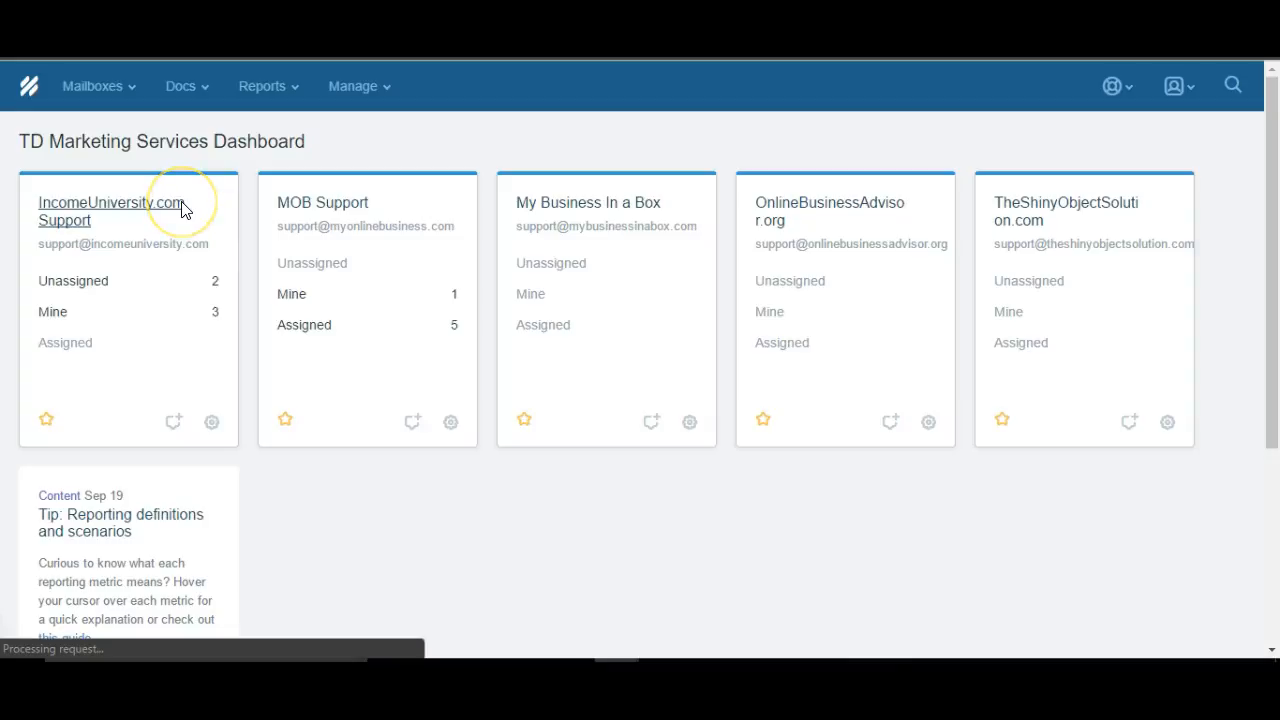
{"action": "left_click", "coordinate": [86, 284]}
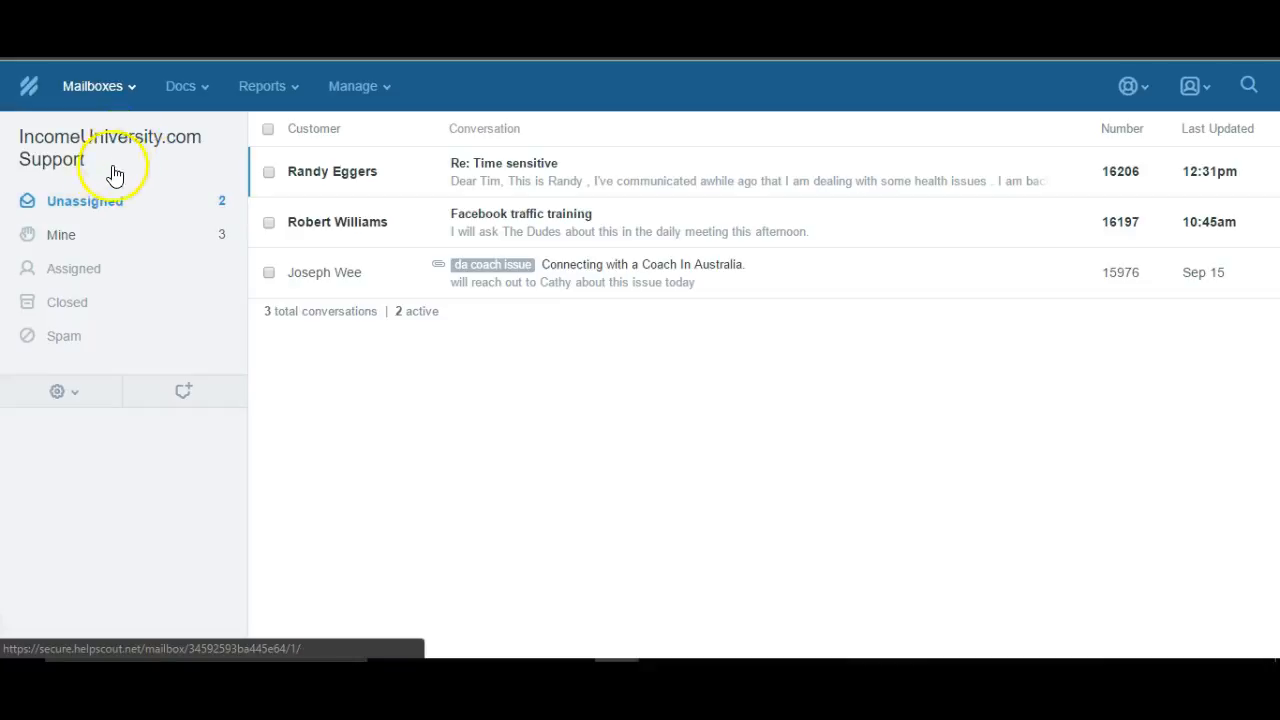
{"action": "mouse_move", "coordinate": [258, 168]}
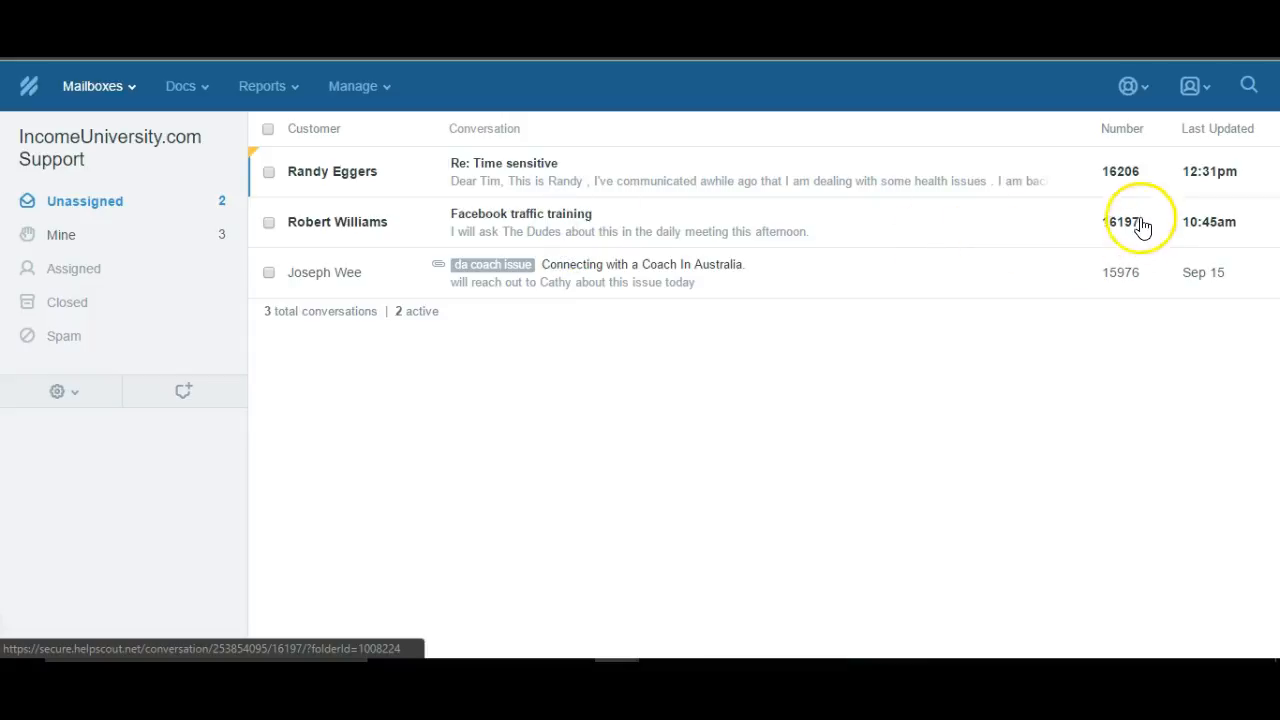
{"action": "left_click", "coordinate": [368, 238]}
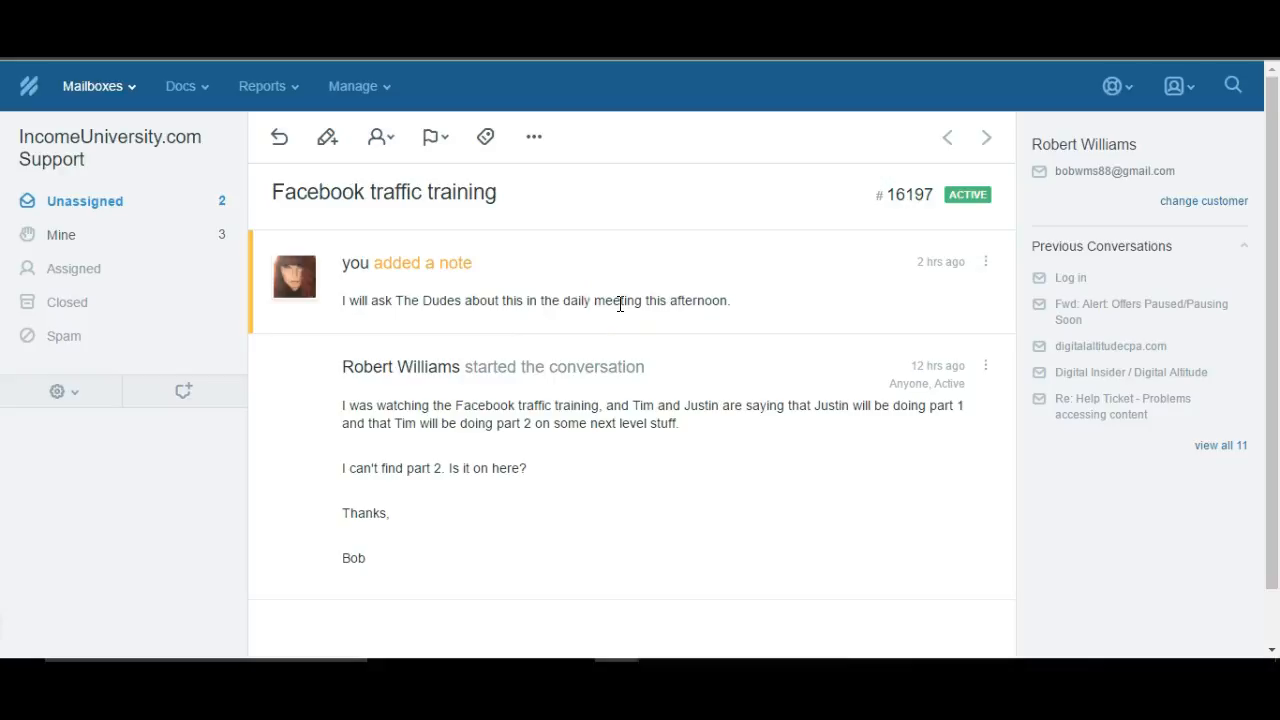
{"action": "left_click", "coordinate": [551, 289]}
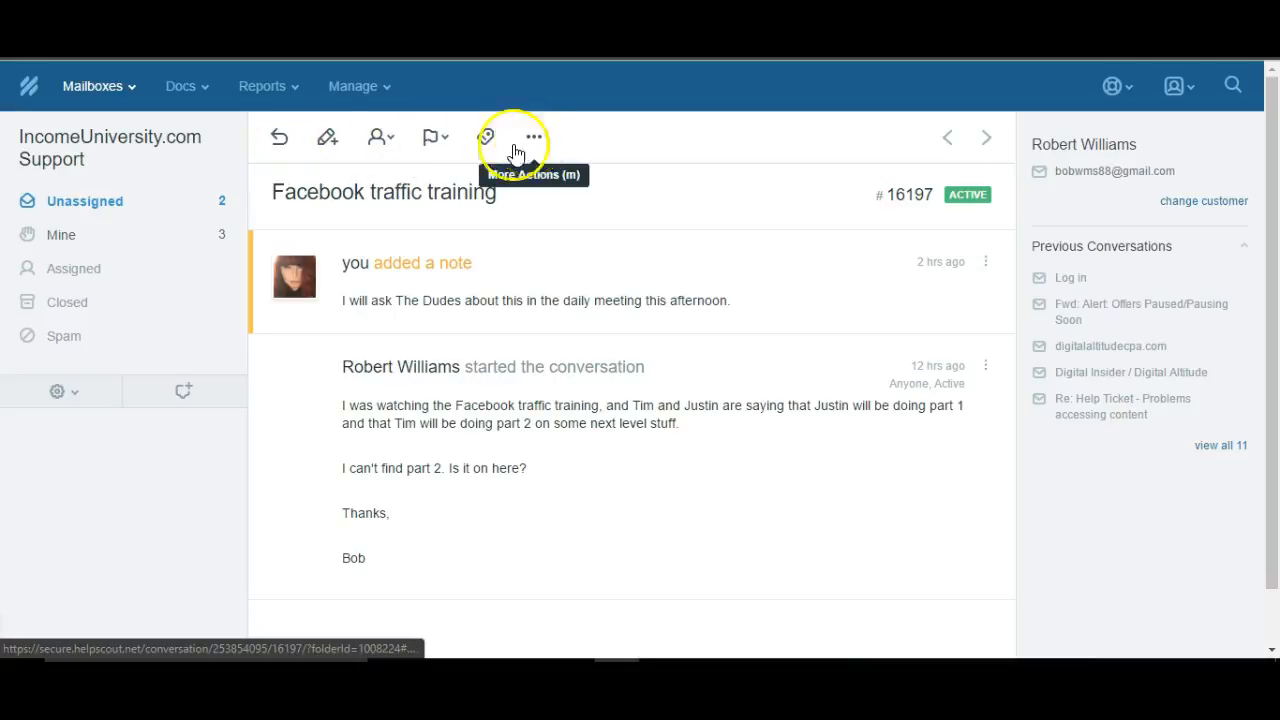
Step: Insert the "0 - Email Greeting" saved reply into a new reply to the conversation and clear its text
{"action": "left_click", "coordinate": [280, 143]}
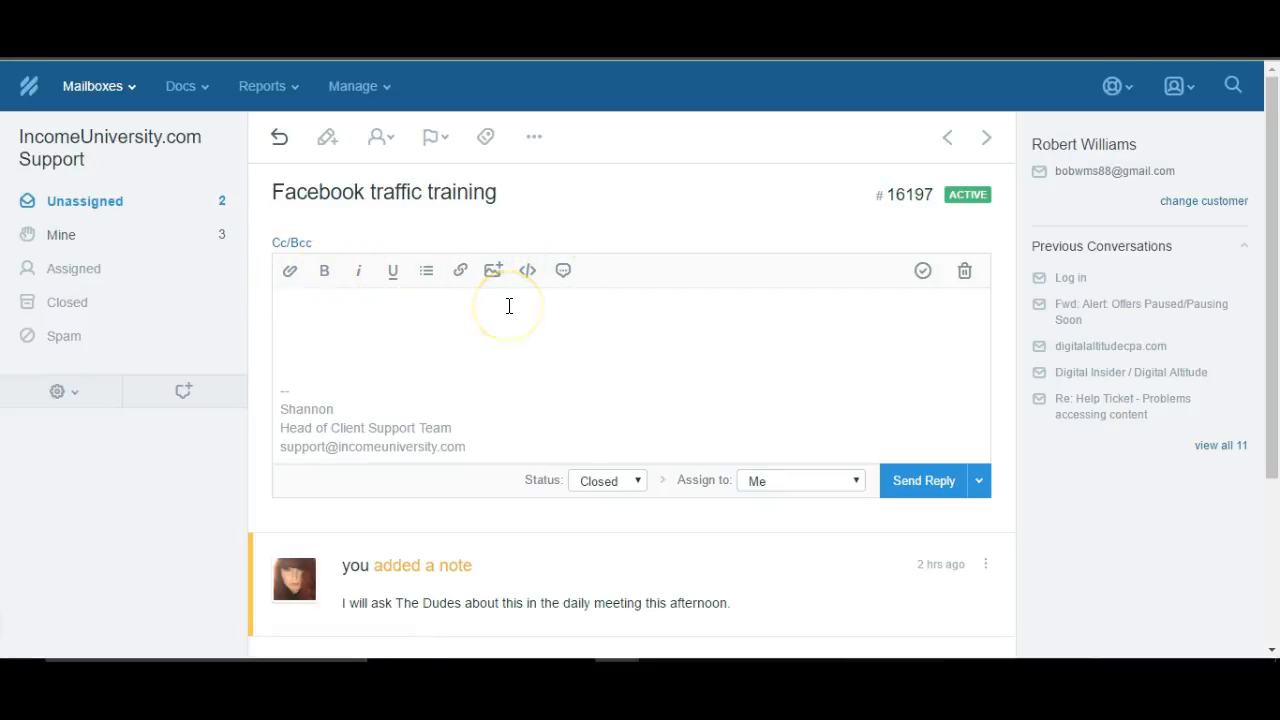
{"action": "left_click", "coordinate": [564, 272]}
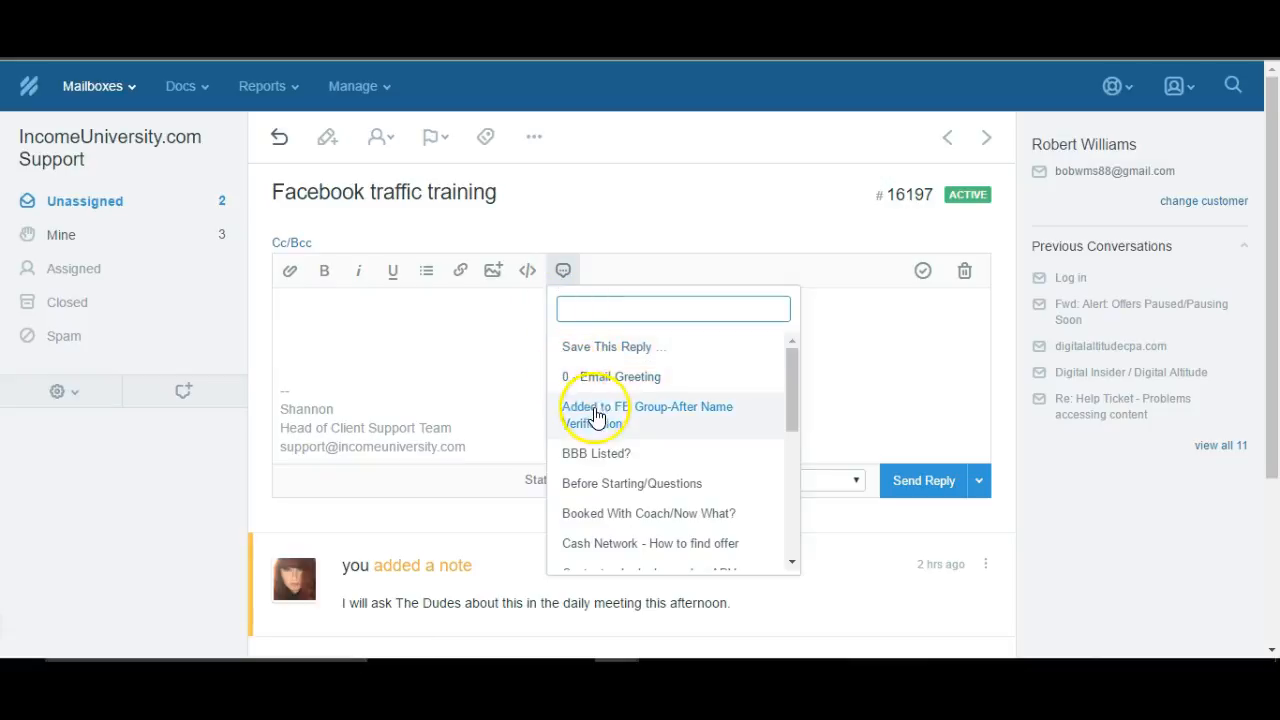
{"action": "scroll", "coordinate": [605, 425], "scroll_direction": "down", "scroll_amount": 5}
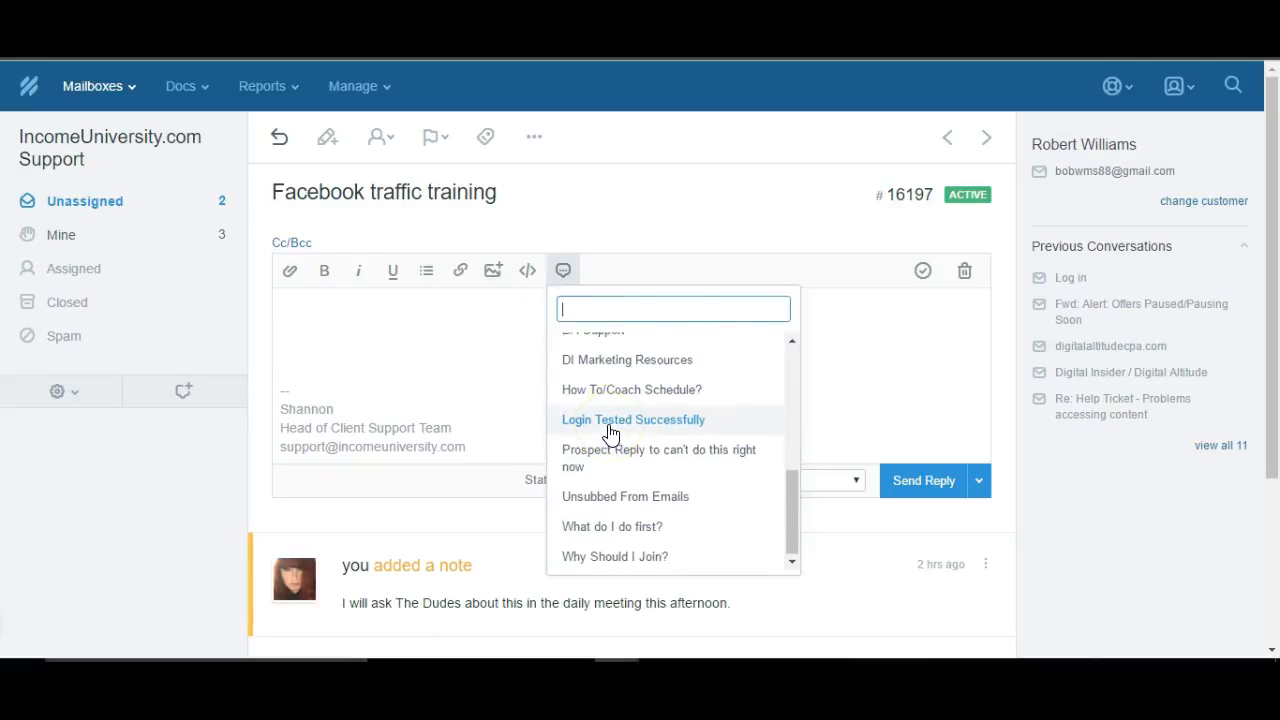
{"action": "scroll", "coordinate": [611, 430], "scroll_direction": "up", "scroll_amount": 5}
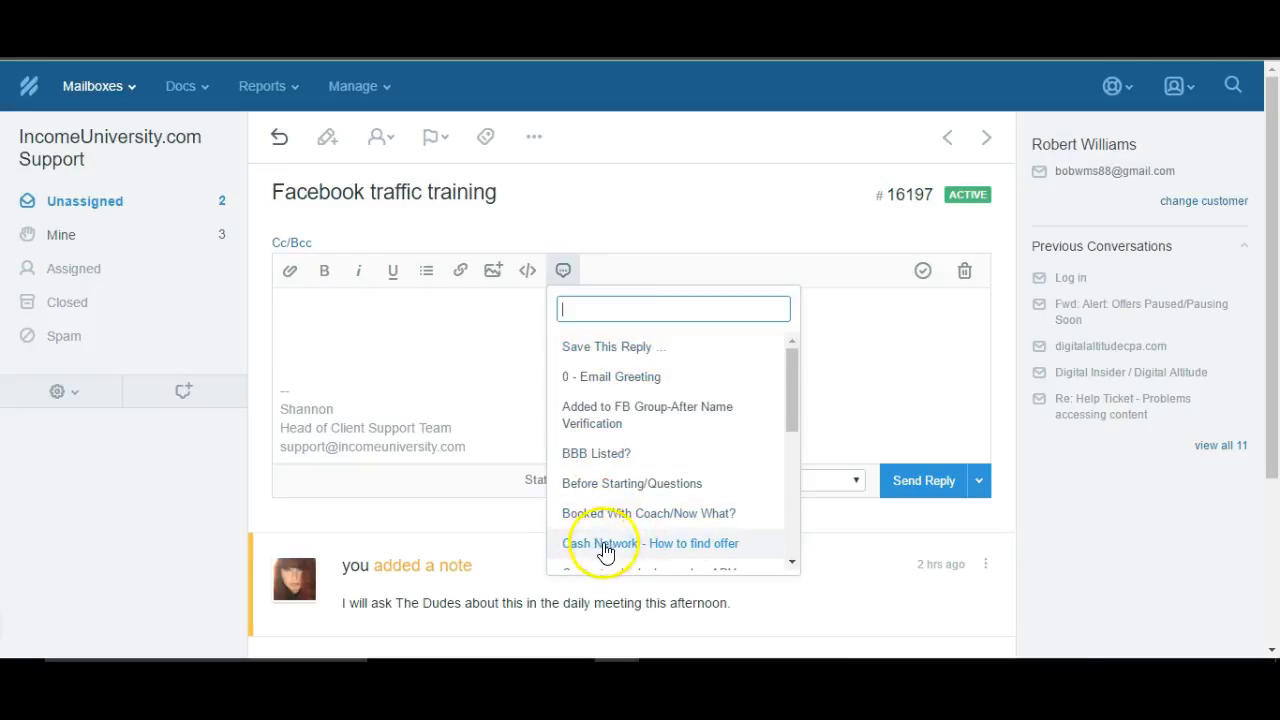
{"action": "left_click", "coordinate": [600, 386]}
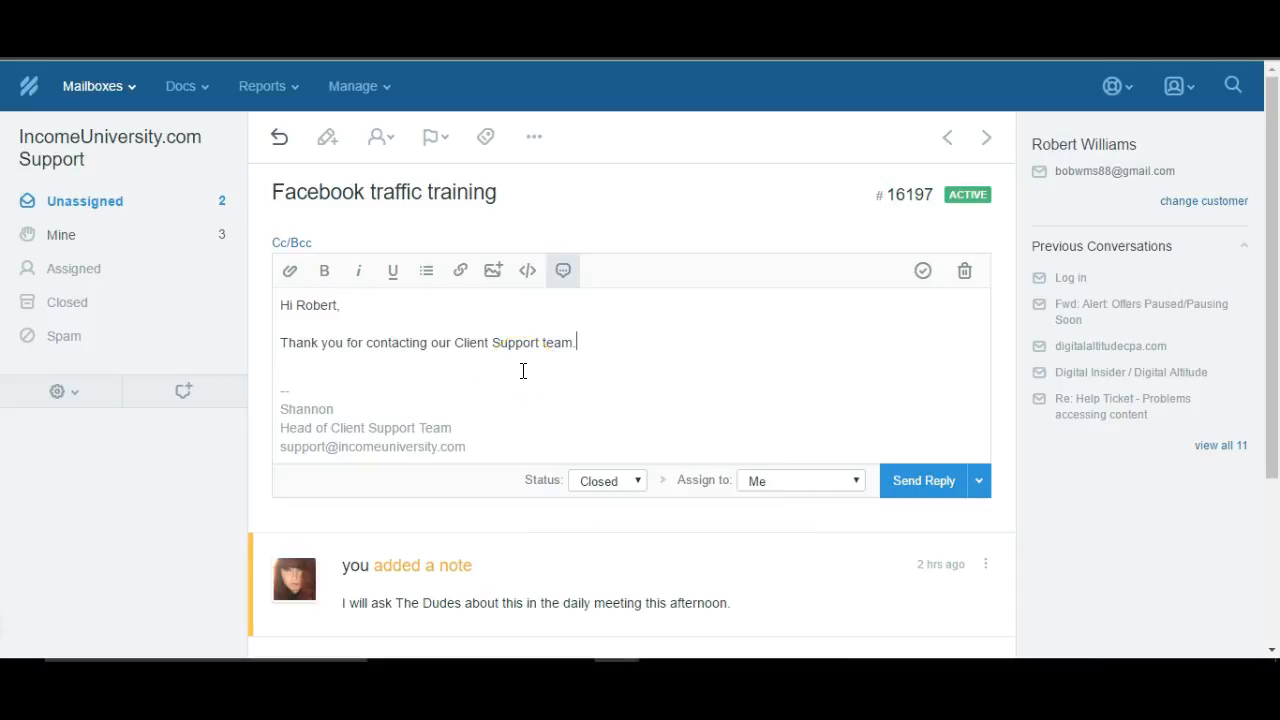
{"action": "key", "text": "Return"}
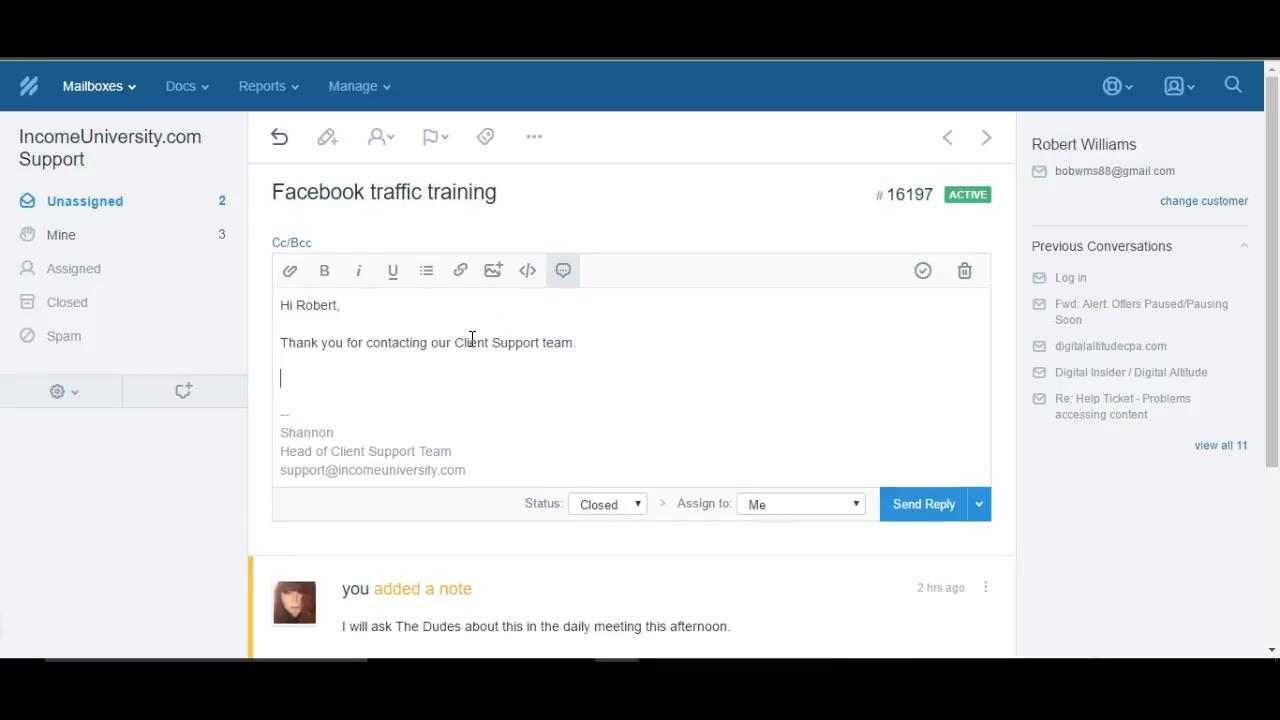
{"action": "left_click_drag", "start_coordinate": [300, 374], "coordinate": [258, 308]}
{"action": "key", "text": "BackSpace"}
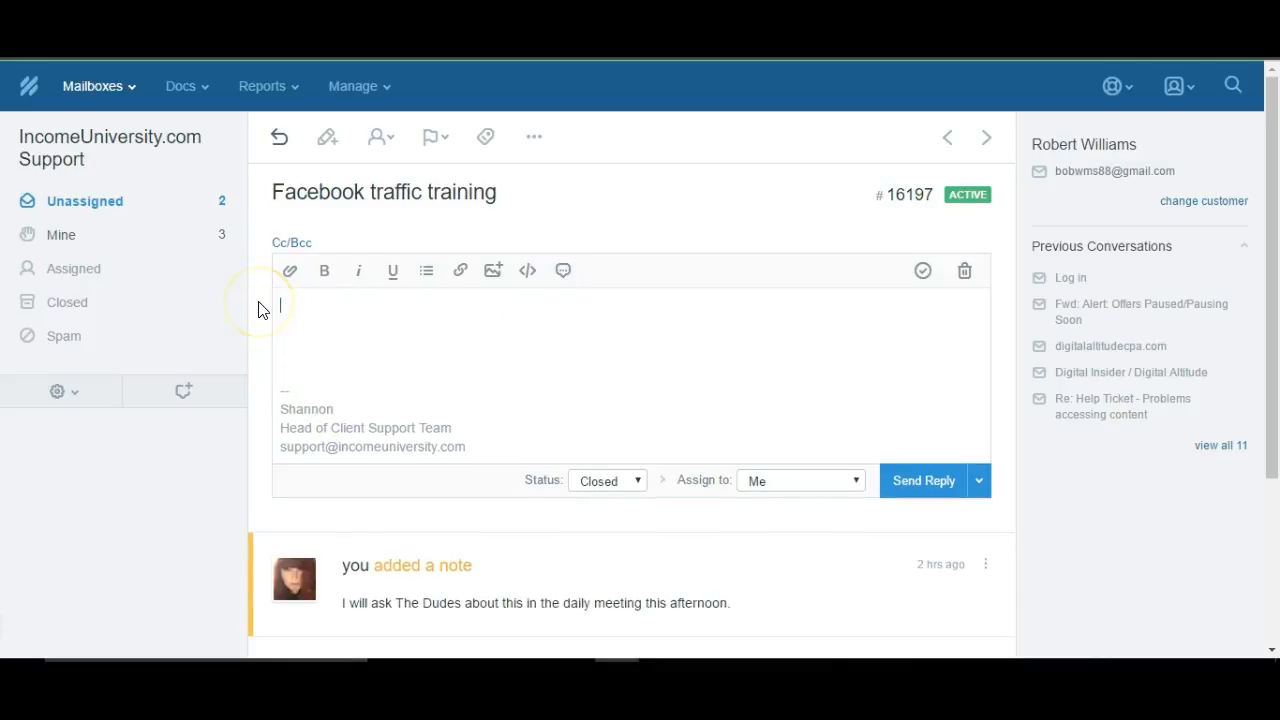
Step: Insert the "DA - Cancel Procedure" saved reply into the empty reply and delete the inserted text
{"action": "left_click", "coordinate": [563, 271]}
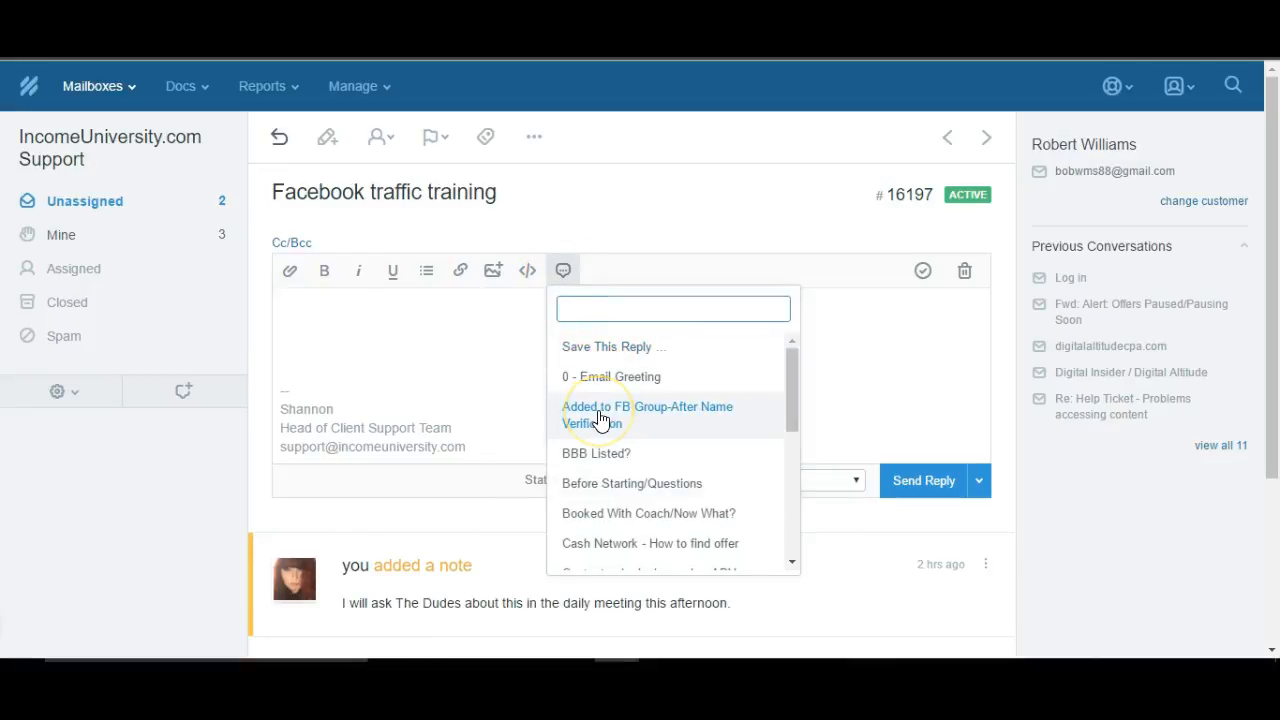
{"action": "scroll", "coordinate": [600, 418], "scroll_direction": "down", "scroll_amount": 3}
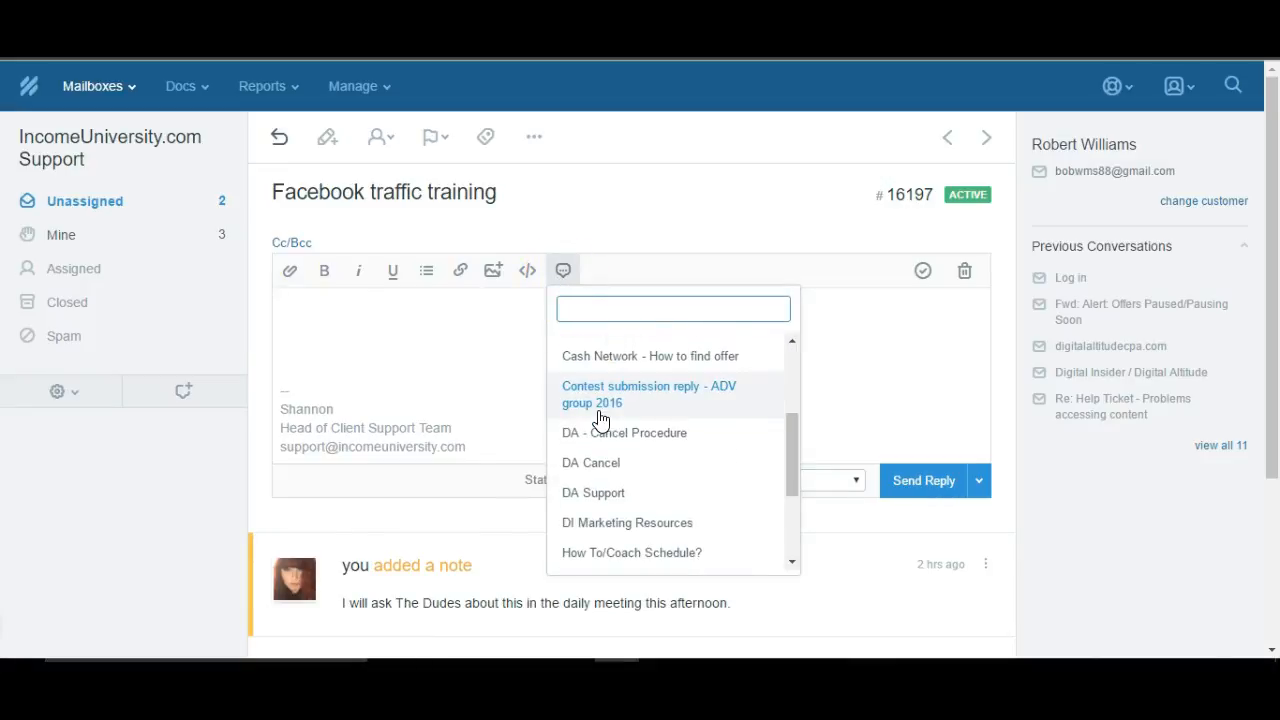
{"action": "left_click", "coordinate": [615, 440]}
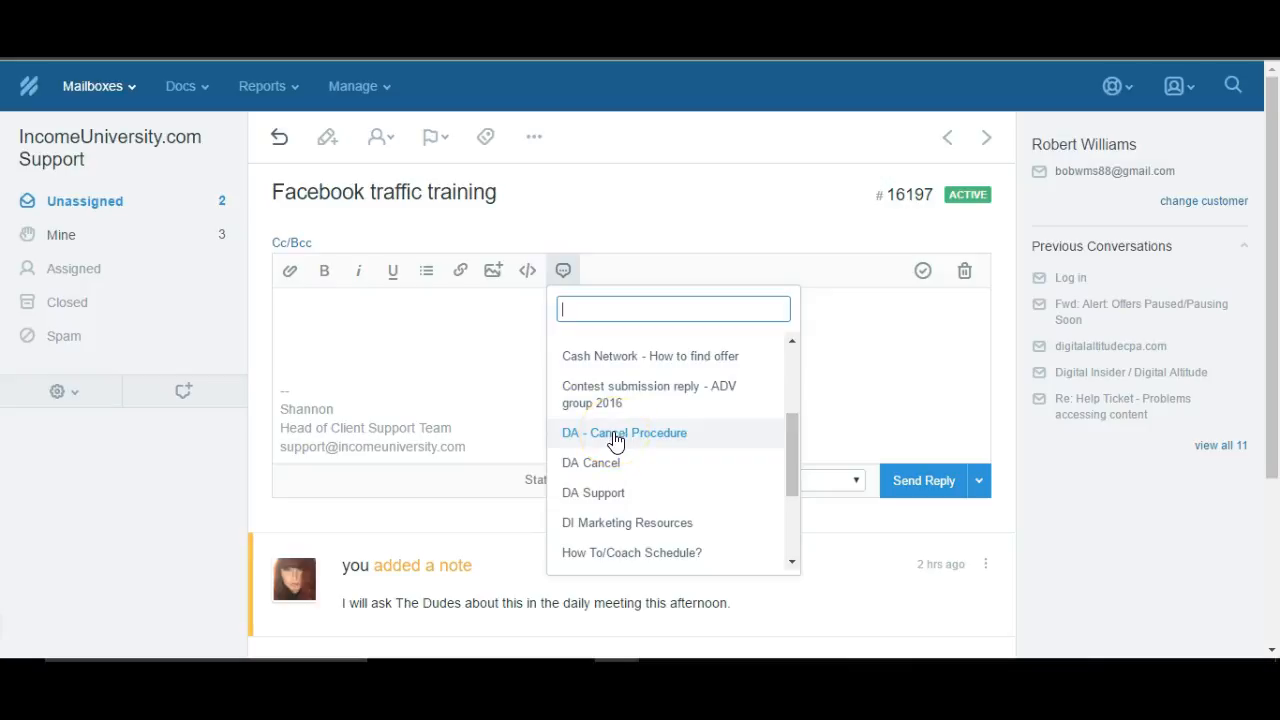
{"action": "left_click", "coordinate": [615, 440]}
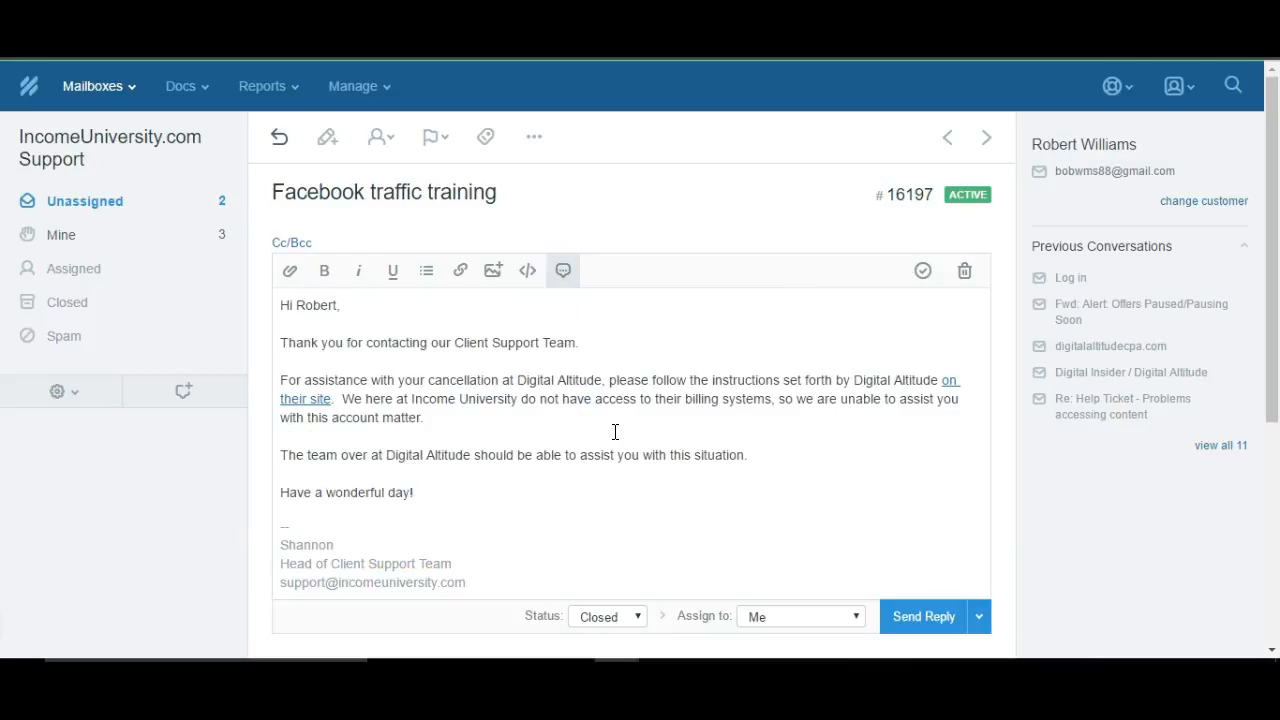
{"action": "left_click", "coordinate": [416, 426]}
{"action": "left_click", "coordinate": [427, 493]}
{"action": "left_click_drag", "start_coordinate": [490, 482], "coordinate": [280, 305]}
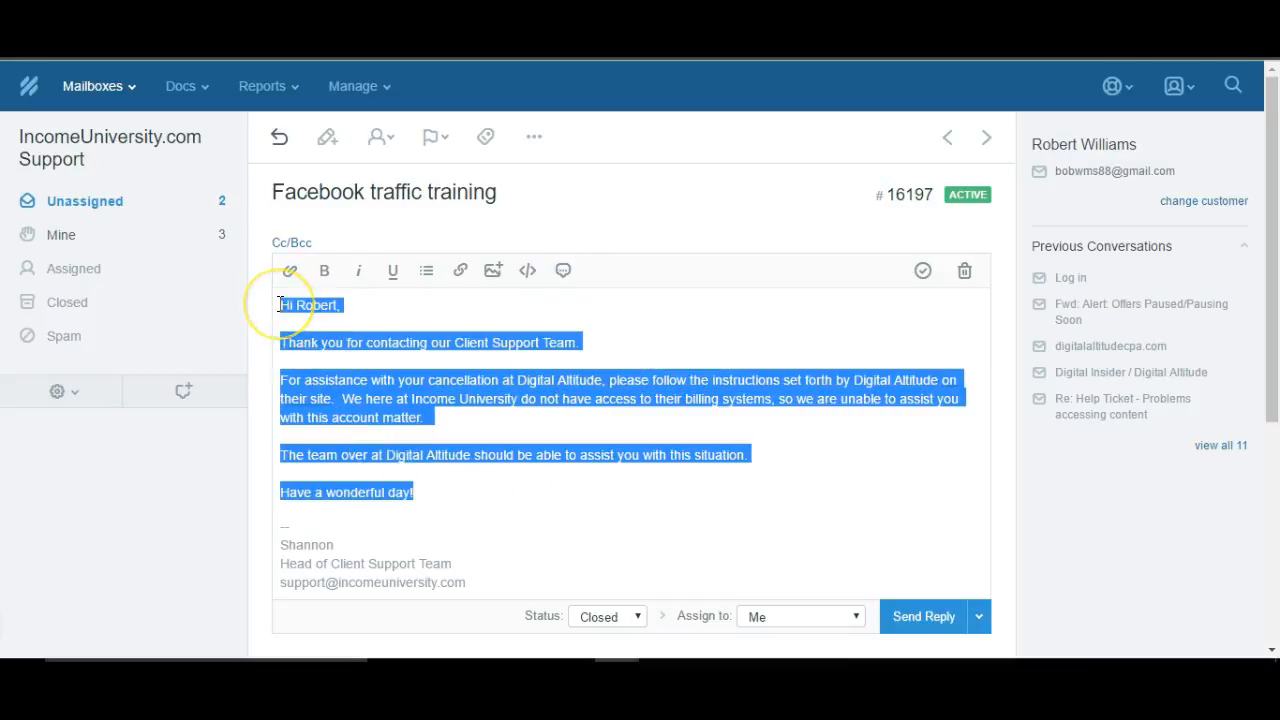
{"action": "key", "text": "BackSpace"}
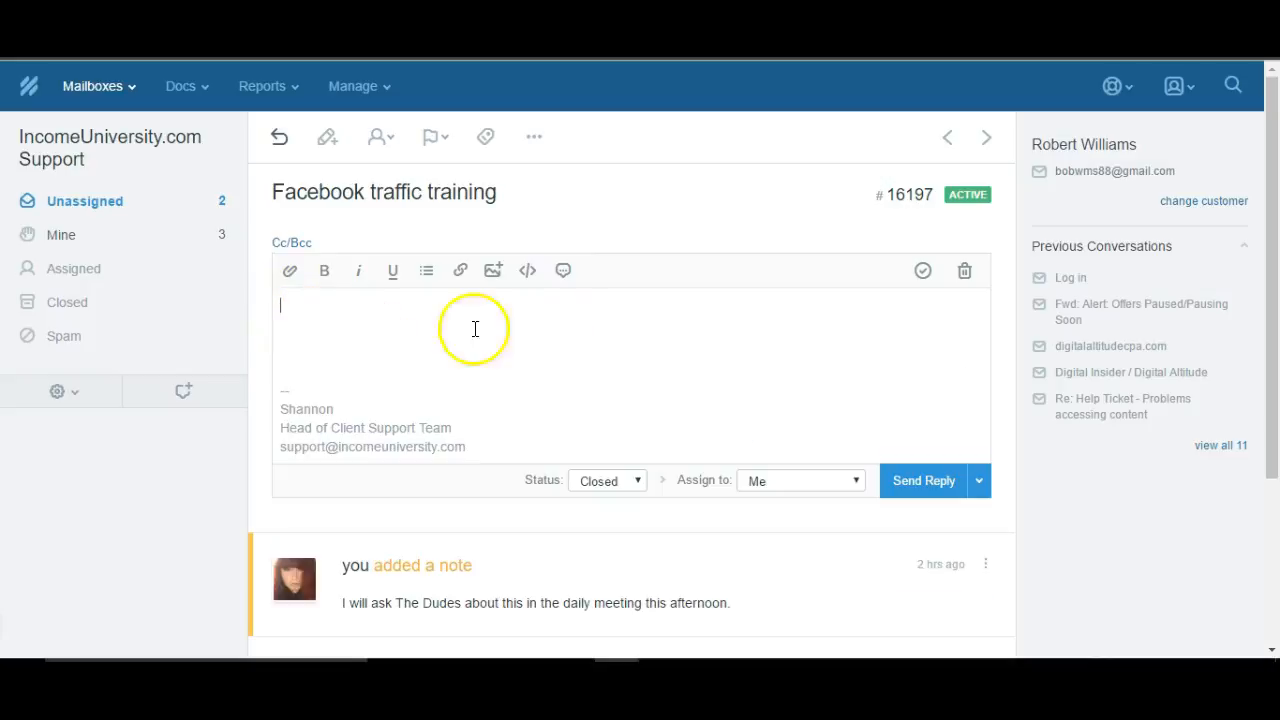
Step: Insert the "Login Tested Successfully" saved reply, place the cursor below its login link, and discard the whole draft
{"action": "left_click", "coordinate": [563, 270]}
{"action": "scroll", "coordinate": [618, 438], "scroll_direction": "down", "scroll_amount": 5}
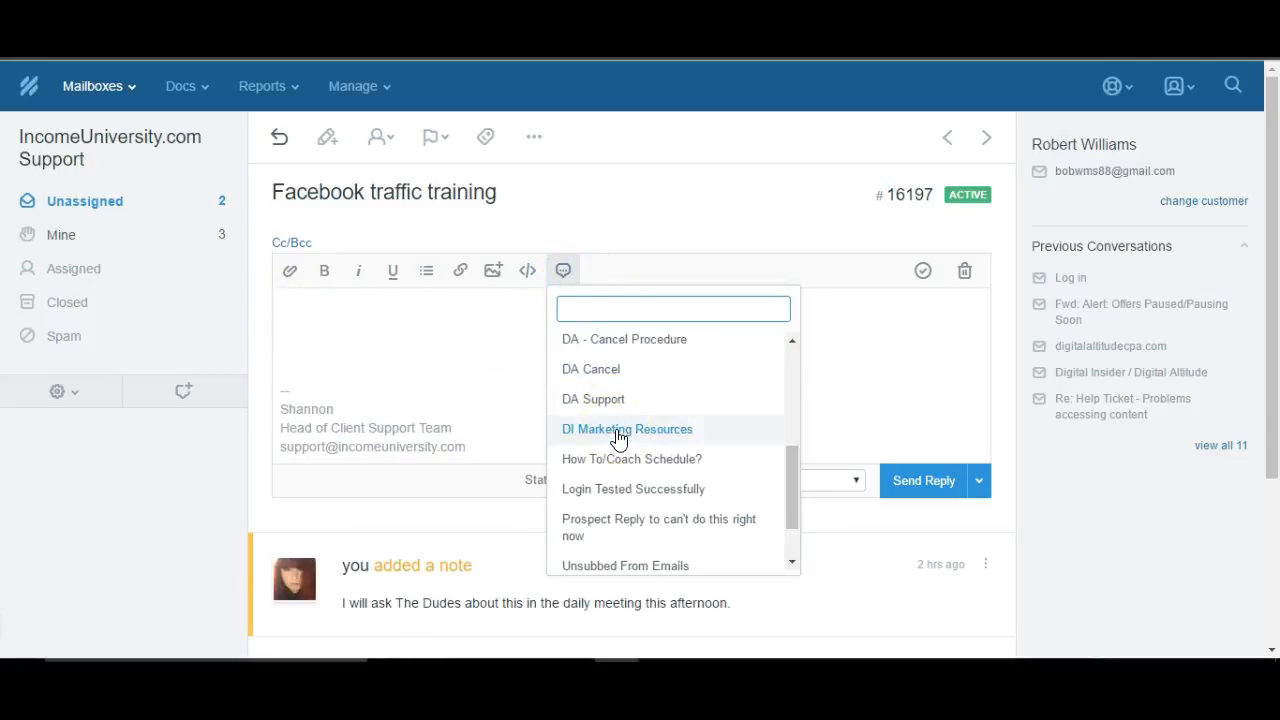
{"action": "left_click", "coordinate": [623, 489]}
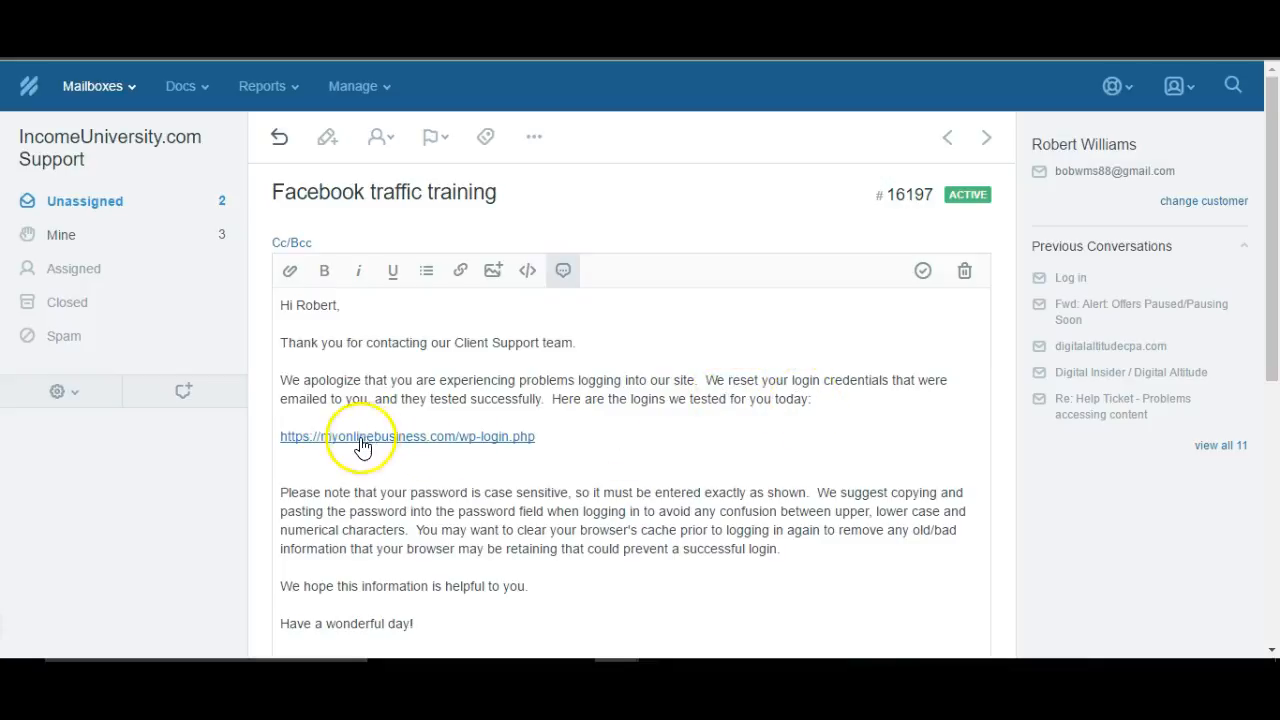
{"action": "left_click", "coordinate": [303, 457]}
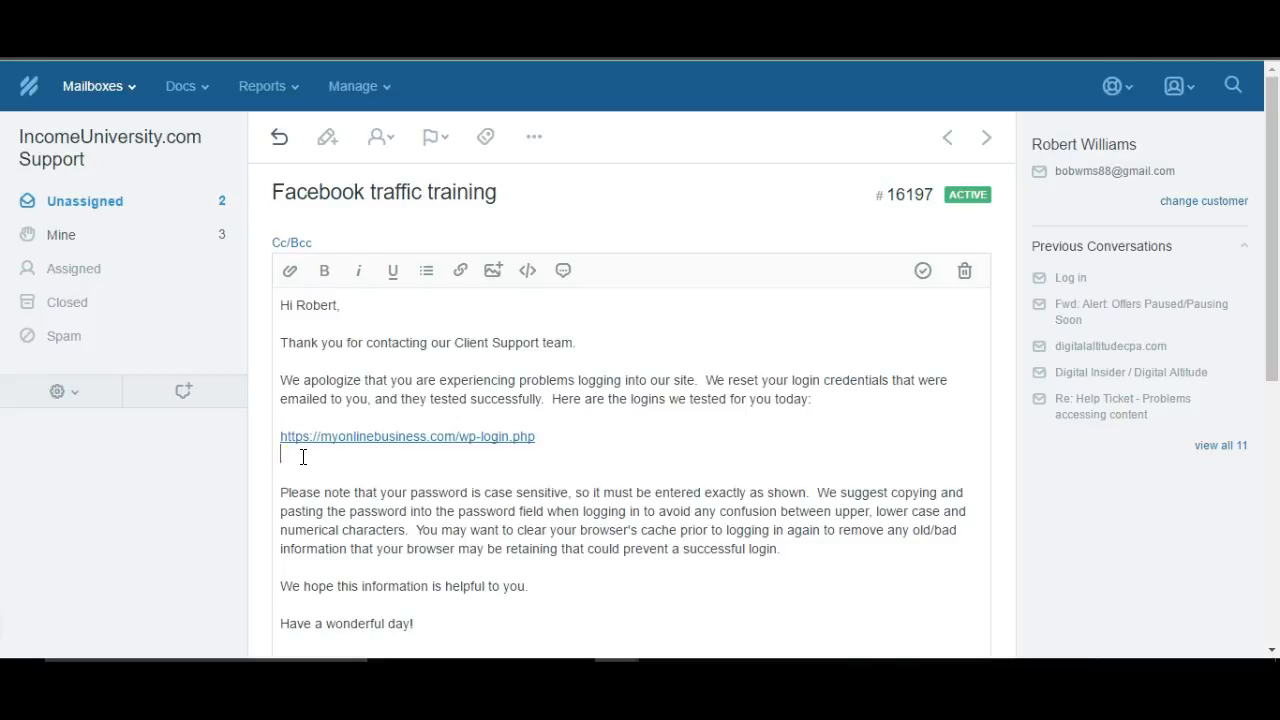
{"action": "scroll", "coordinate": [634, 455], "scroll_direction": "down", "scroll_amount": 2}
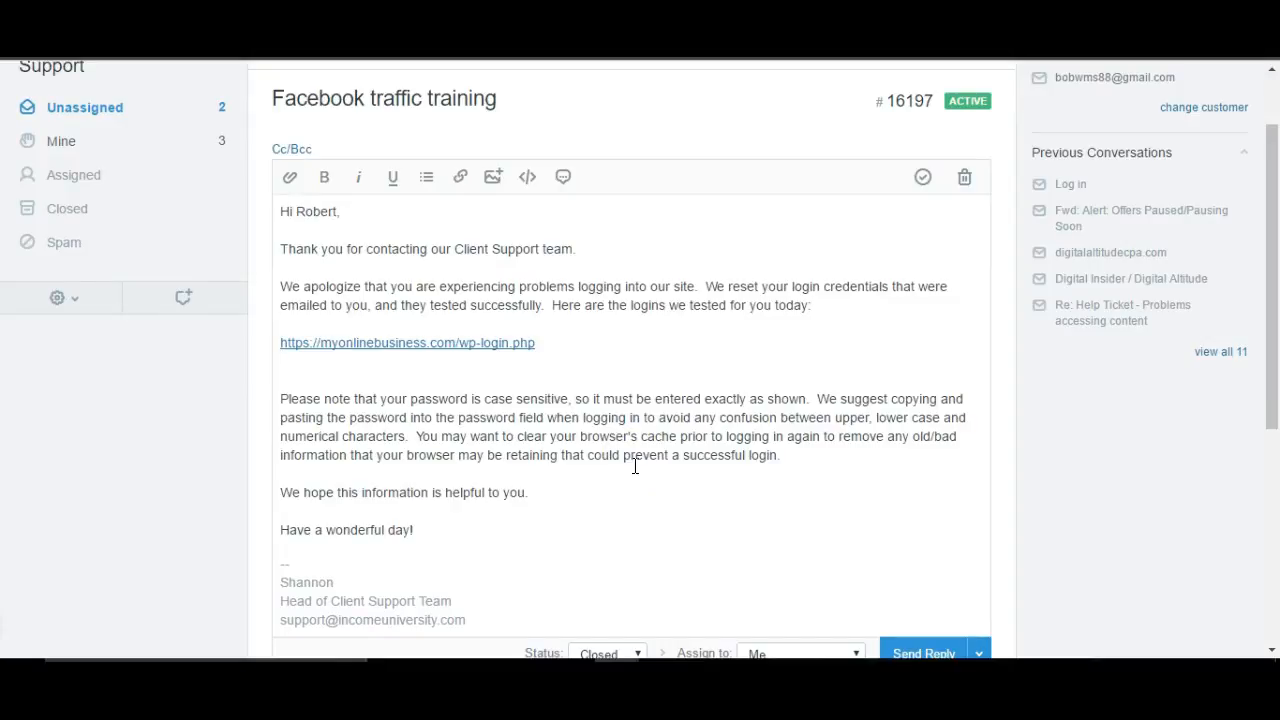
{"action": "left_click_drag", "start_coordinate": [426, 533], "coordinate": [257, 206]}
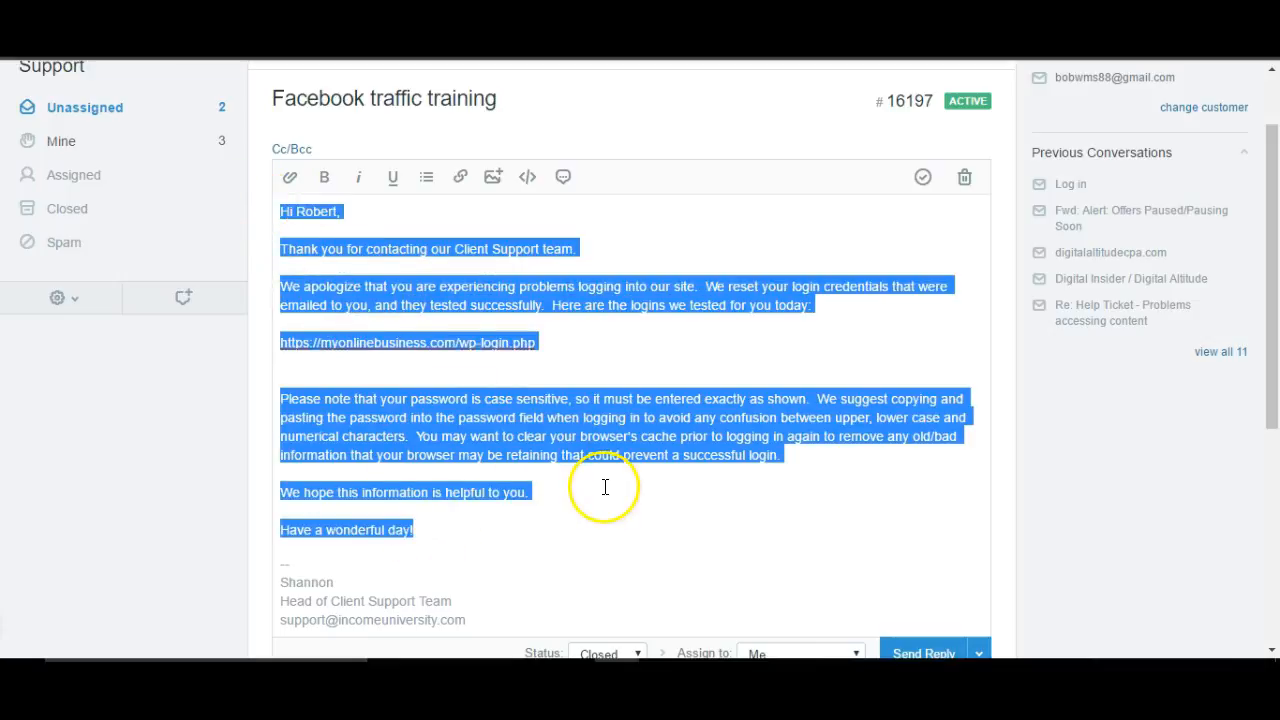
{"action": "key", "text": "BackSpace"}
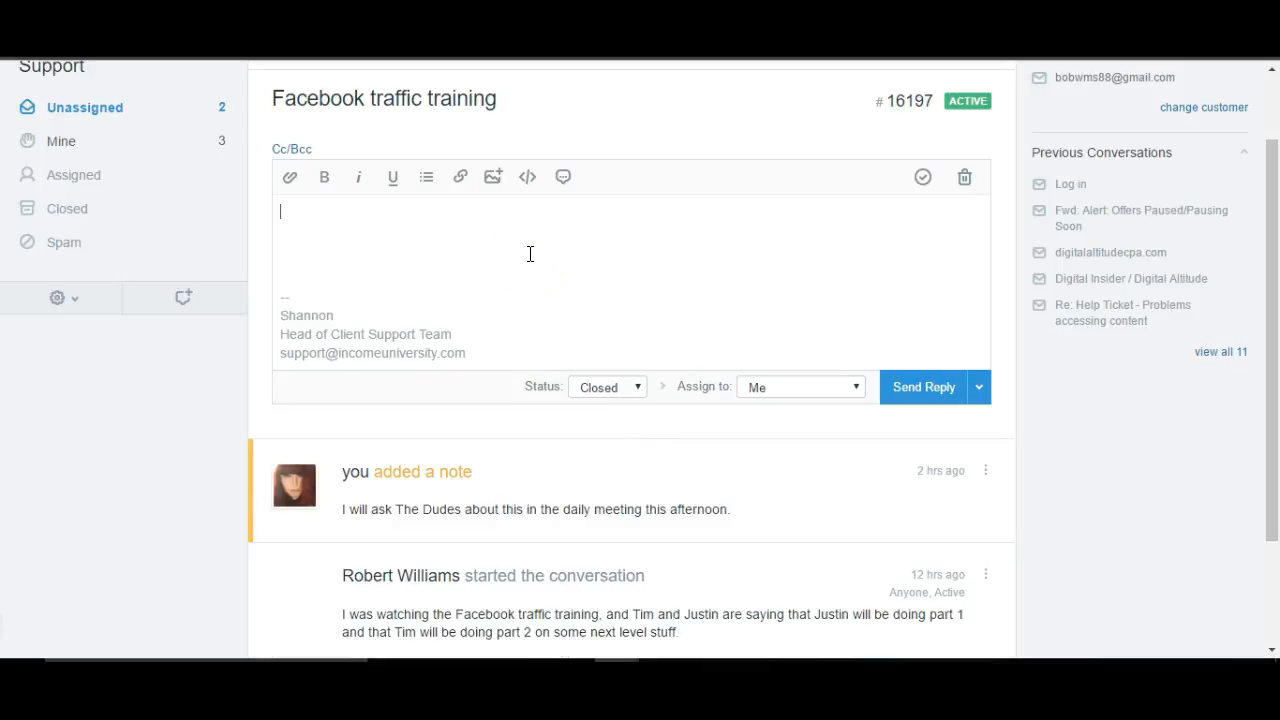
{"action": "left_click", "coordinate": [964, 180]}
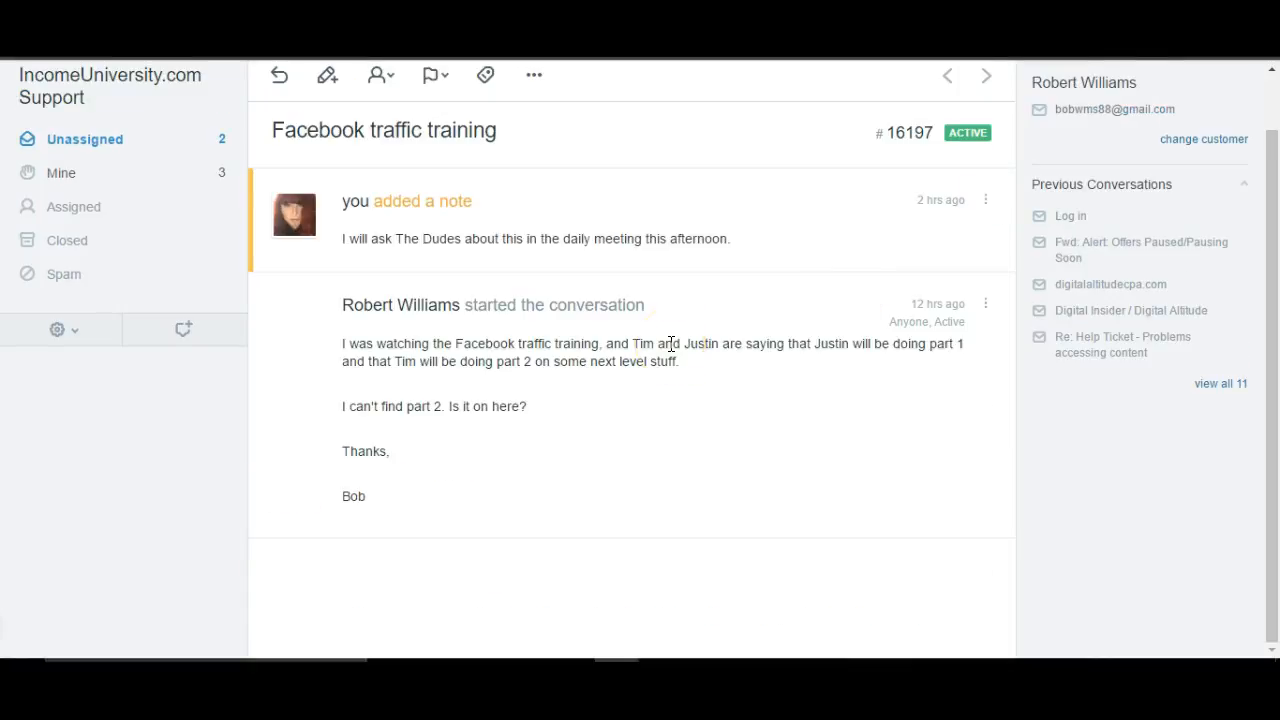
Step: Open a blank reply to the conversation and discard it
{"action": "left_click", "coordinate": [277, 78]}
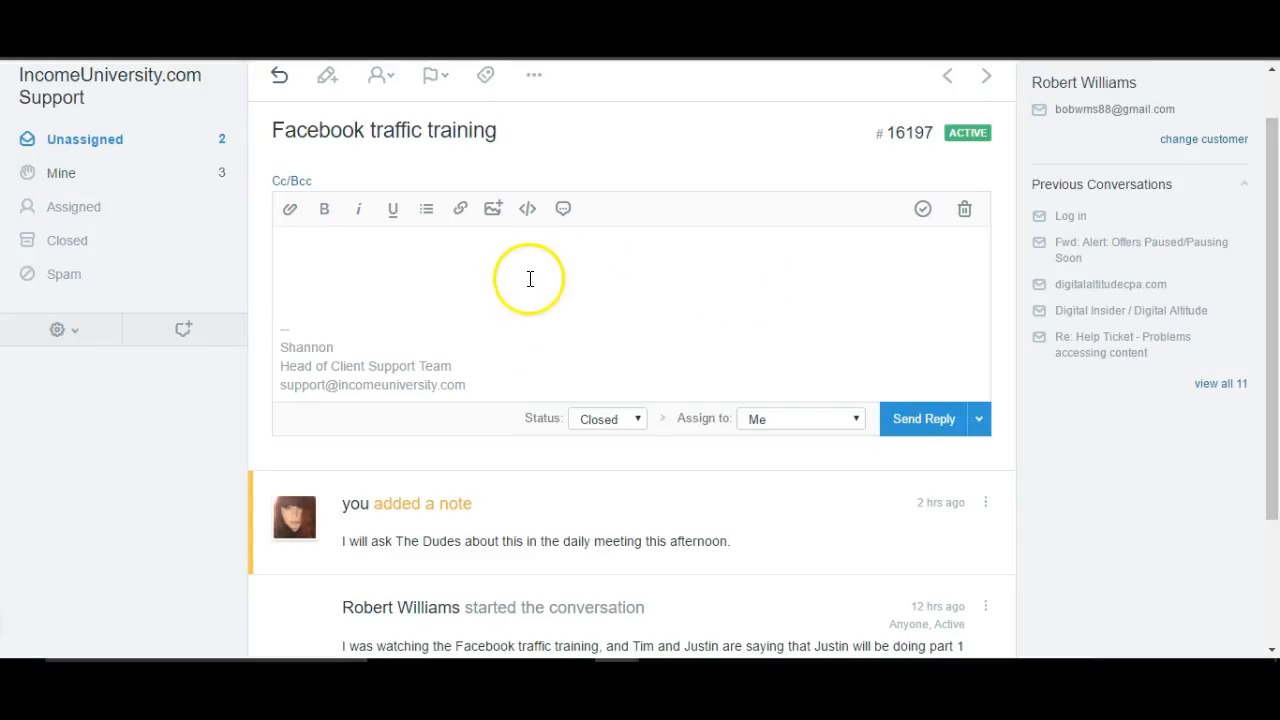
{"action": "left_click", "coordinate": [966, 212]}
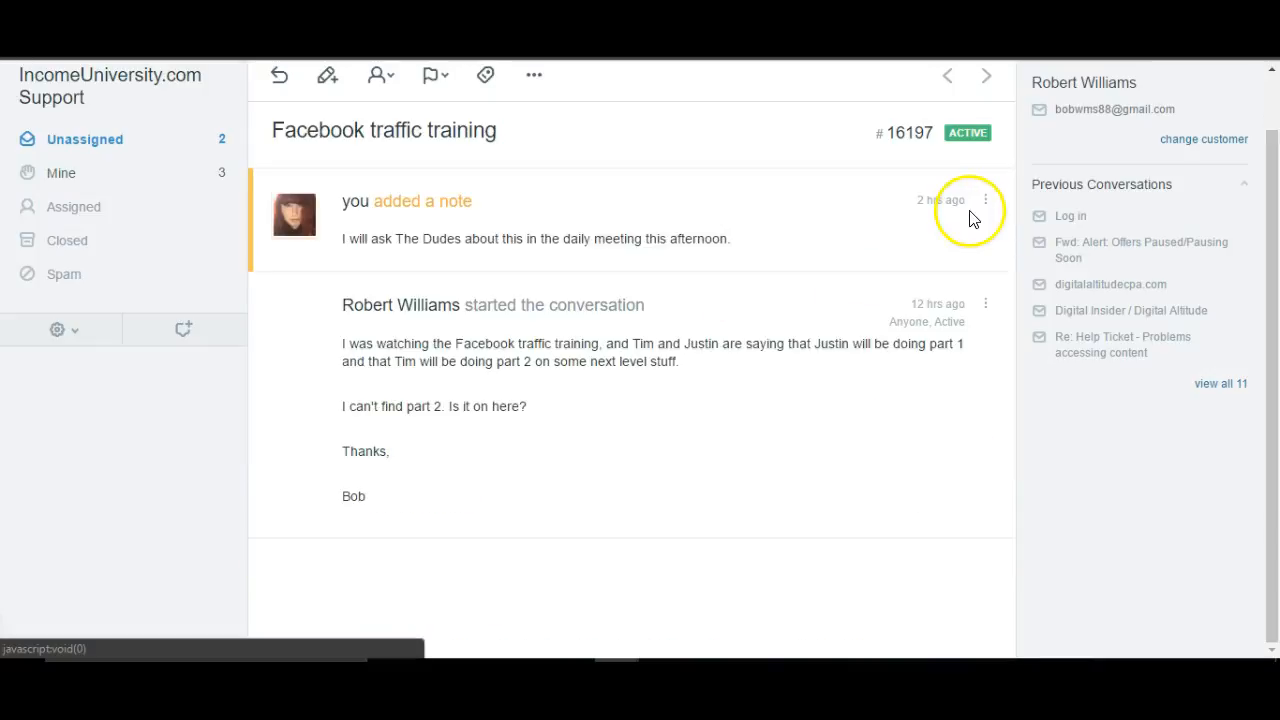
{"action": "scroll", "coordinate": [514, 226], "scroll_direction": "up", "scroll_amount": 1}
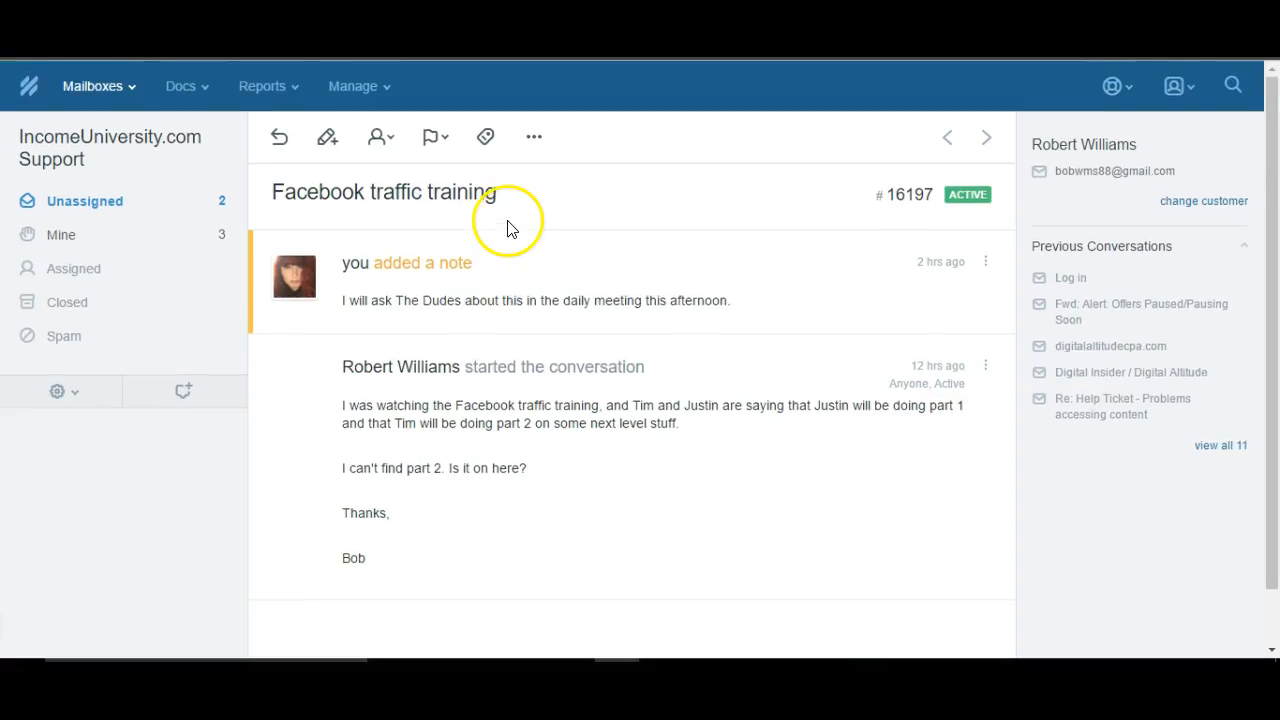
Step: Start a new note on the conversation, view the redirect options for adding it, and discard the note
{"action": "left_click", "coordinate": [327, 140]}
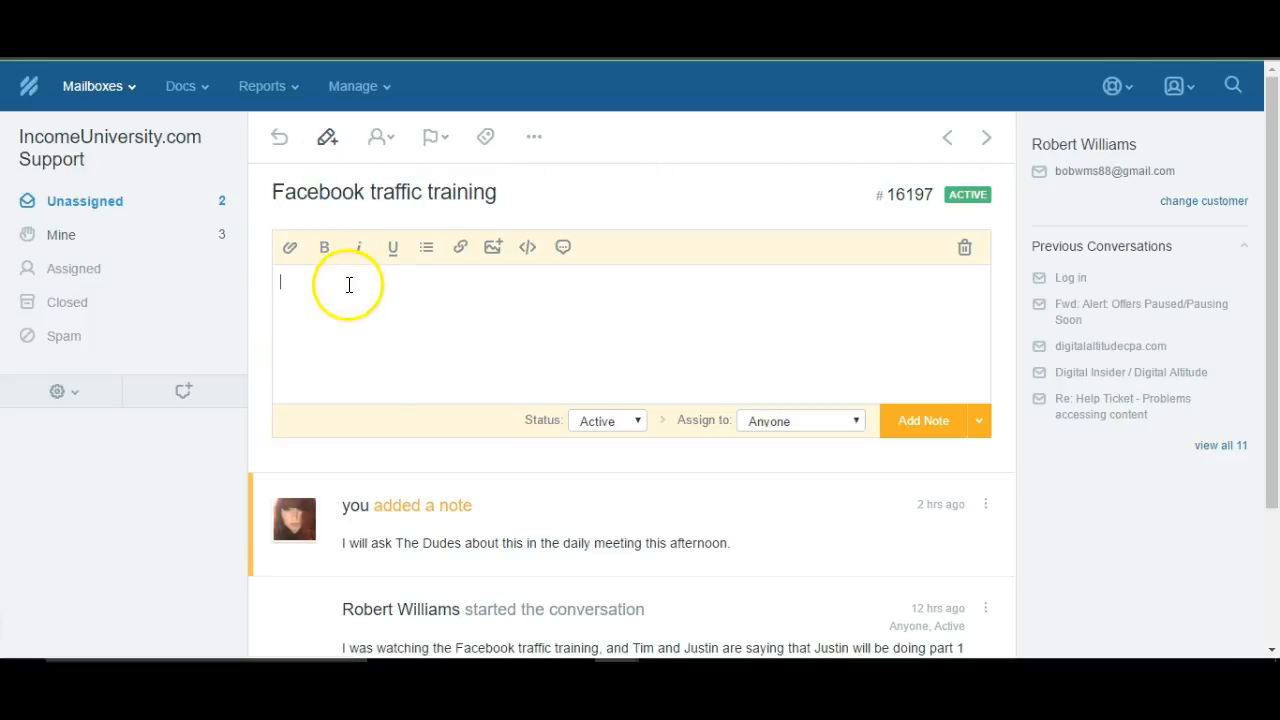
{"action": "left_click", "coordinate": [517, 362]}
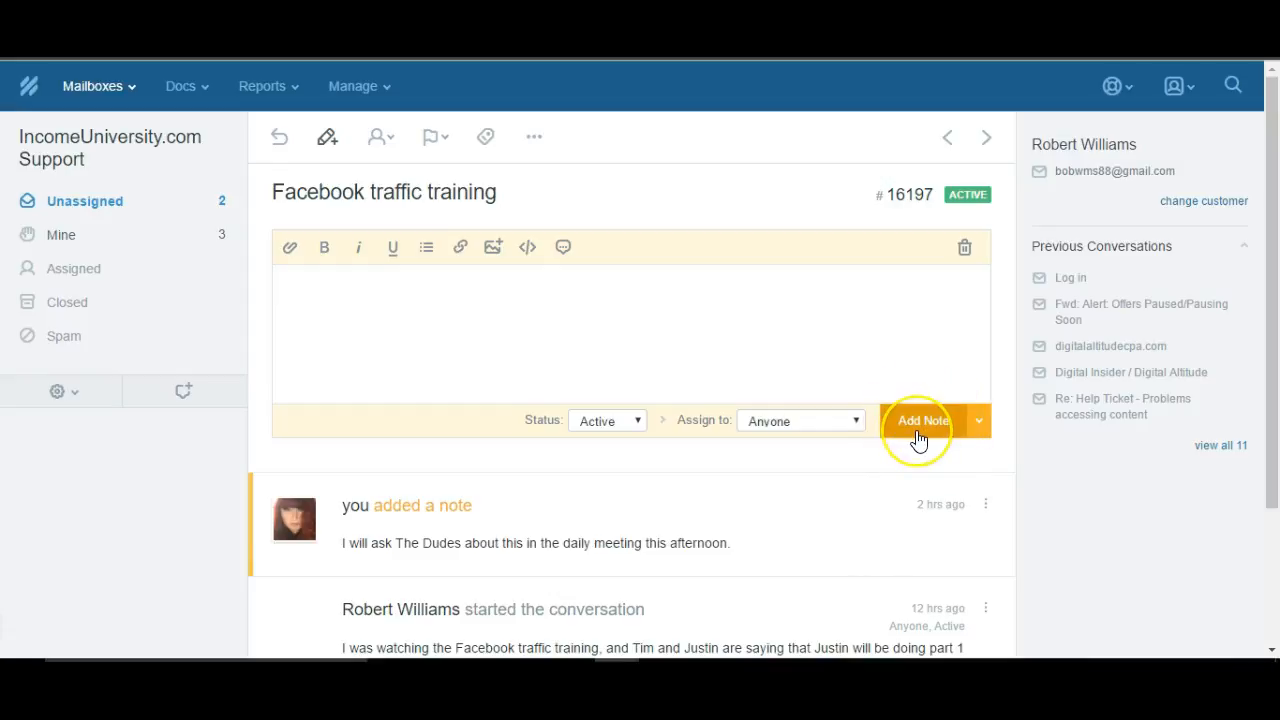
{"action": "left_click", "coordinate": [980, 428]}
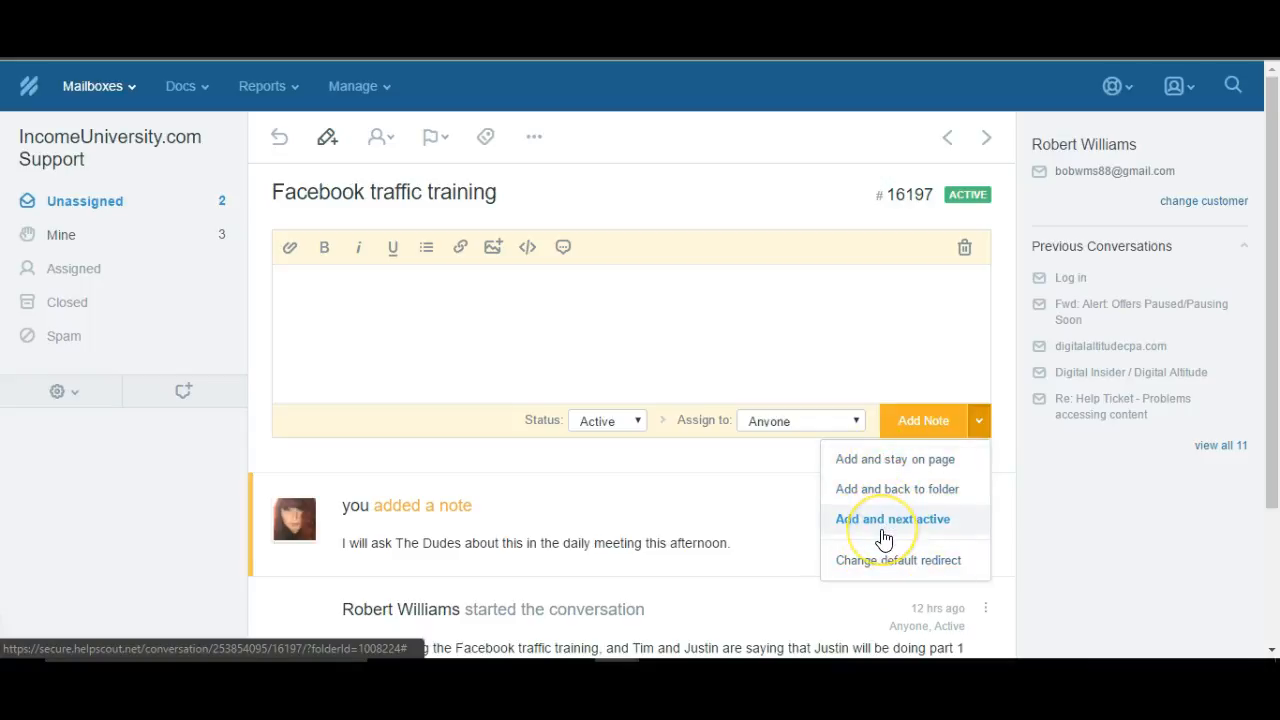
{"action": "left_click", "coordinate": [868, 355]}
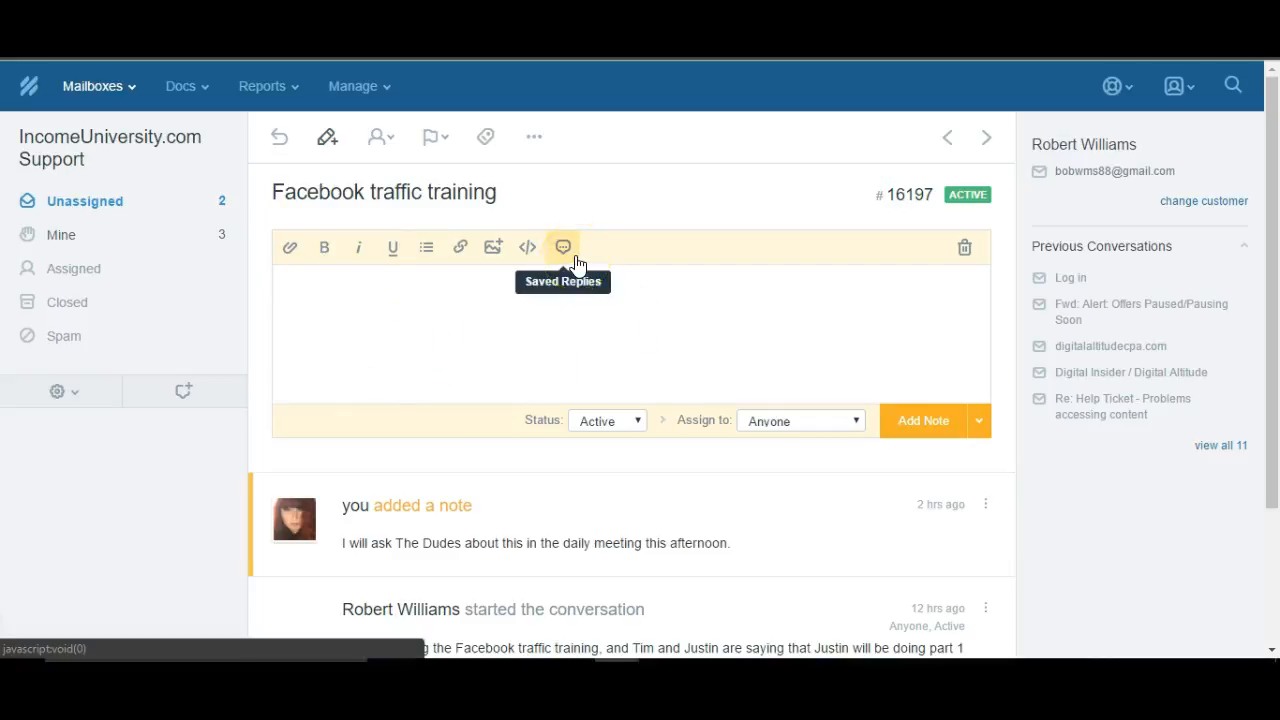
{"action": "left_click", "coordinate": [552, 329]}
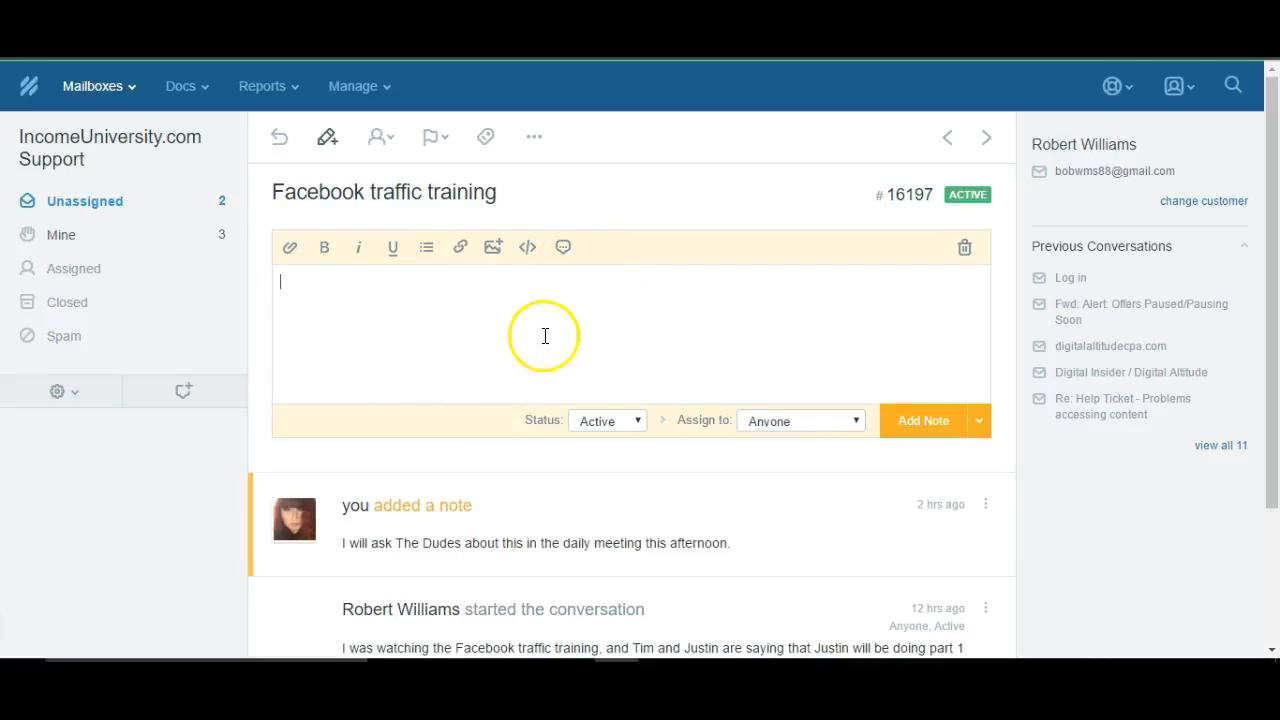
{"action": "left_click", "coordinate": [965, 252]}
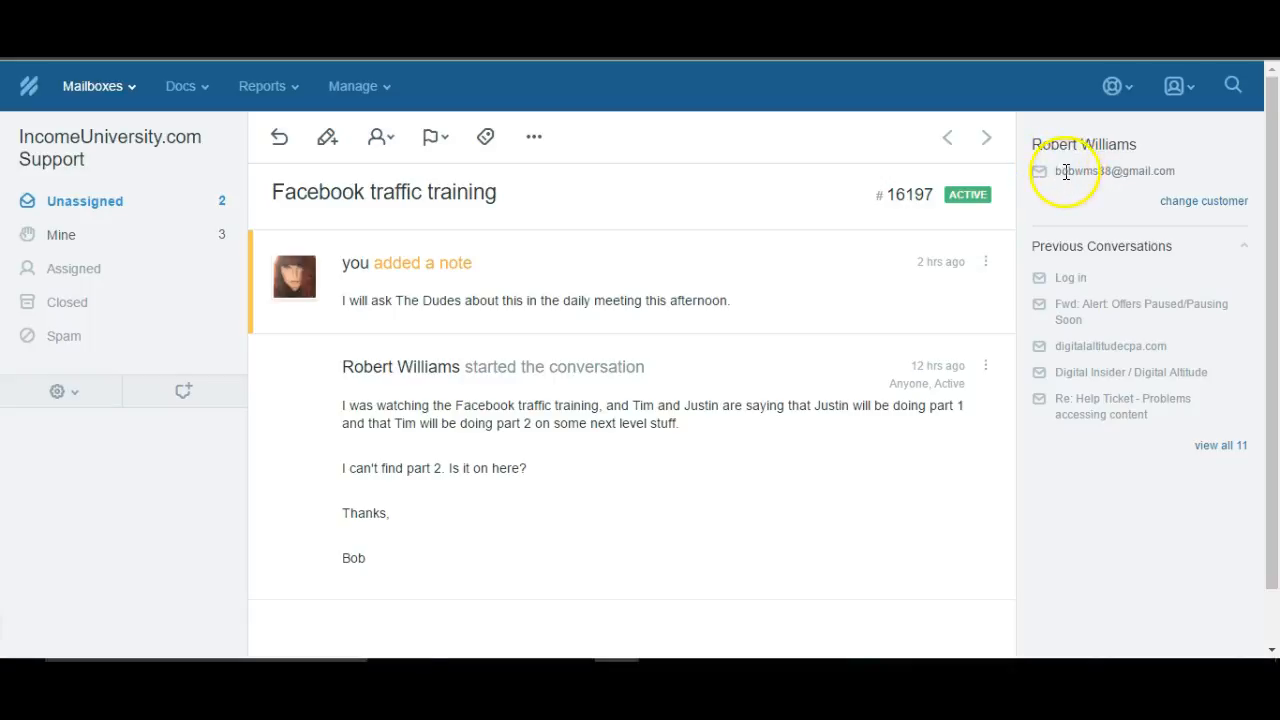
Step: Select the customer's e-mail address in the conversation's customer details
{"action": "left_click_drag", "start_coordinate": [1055, 171], "coordinate": [1180, 177]}
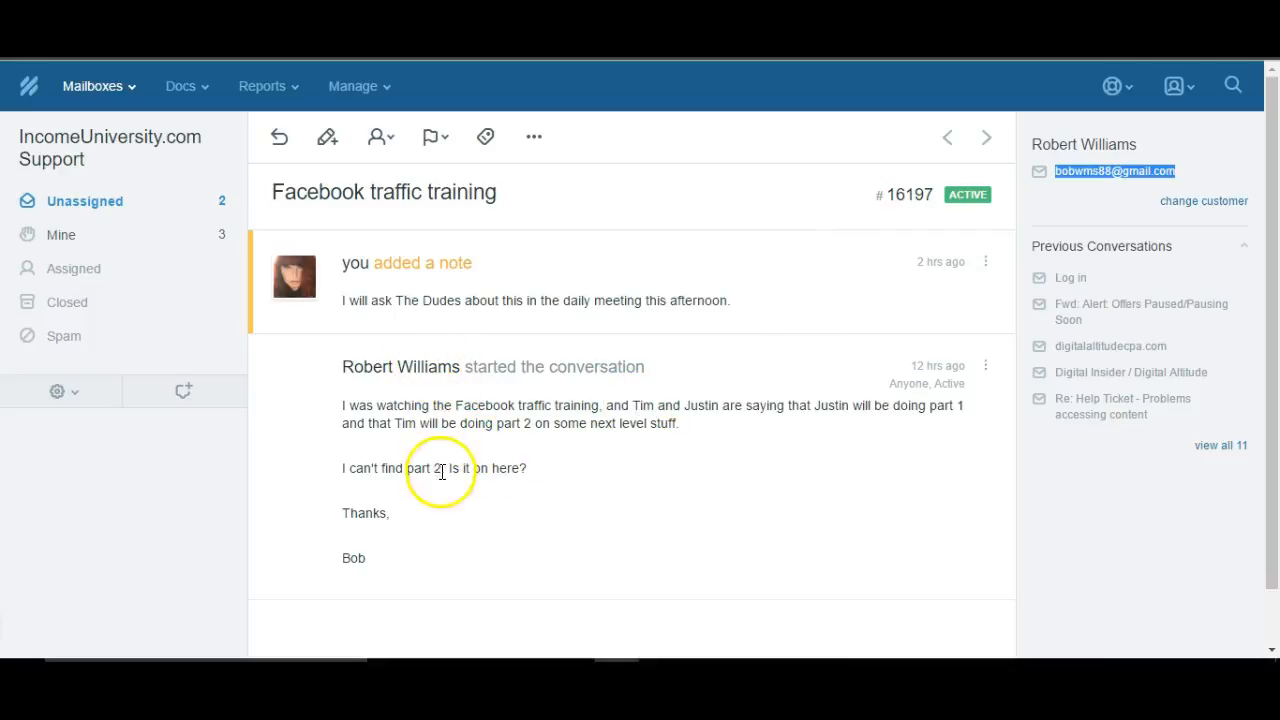
Step: View the change-customer search and the new customer form for the conversation, and leave without saving a change
{"action": "left_click", "coordinate": [1196, 206]}
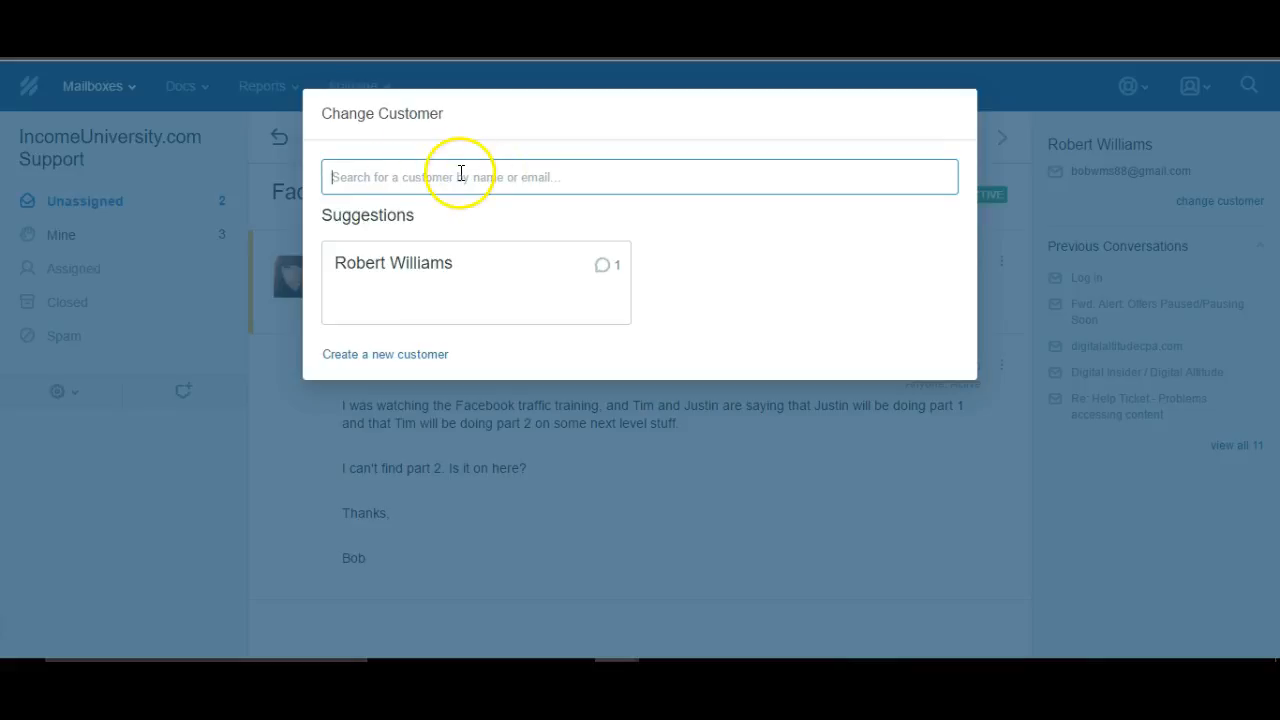
{"action": "left_click", "coordinate": [356, 366]}
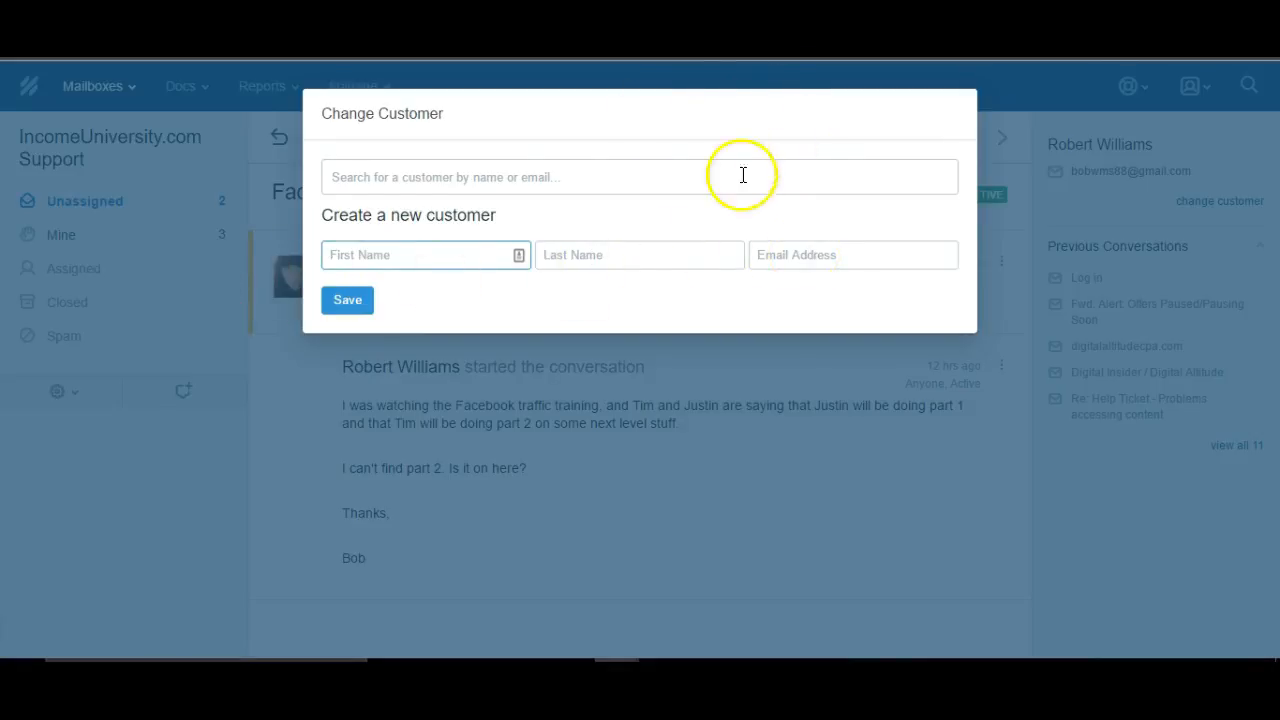
{"action": "left_click", "coordinate": [982, 499]}
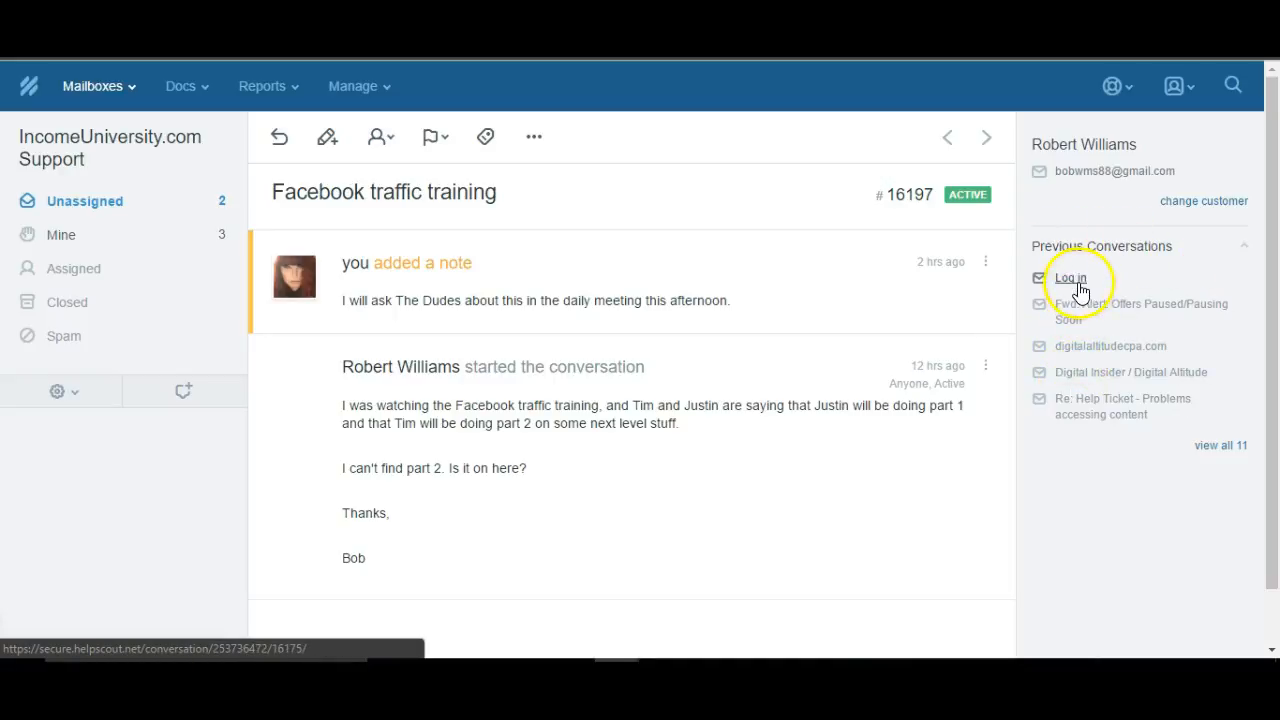
Step: Look through the full list of the customer's previous conversations, including its second page
{"action": "left_click", "coordinate": [1218, 447]}
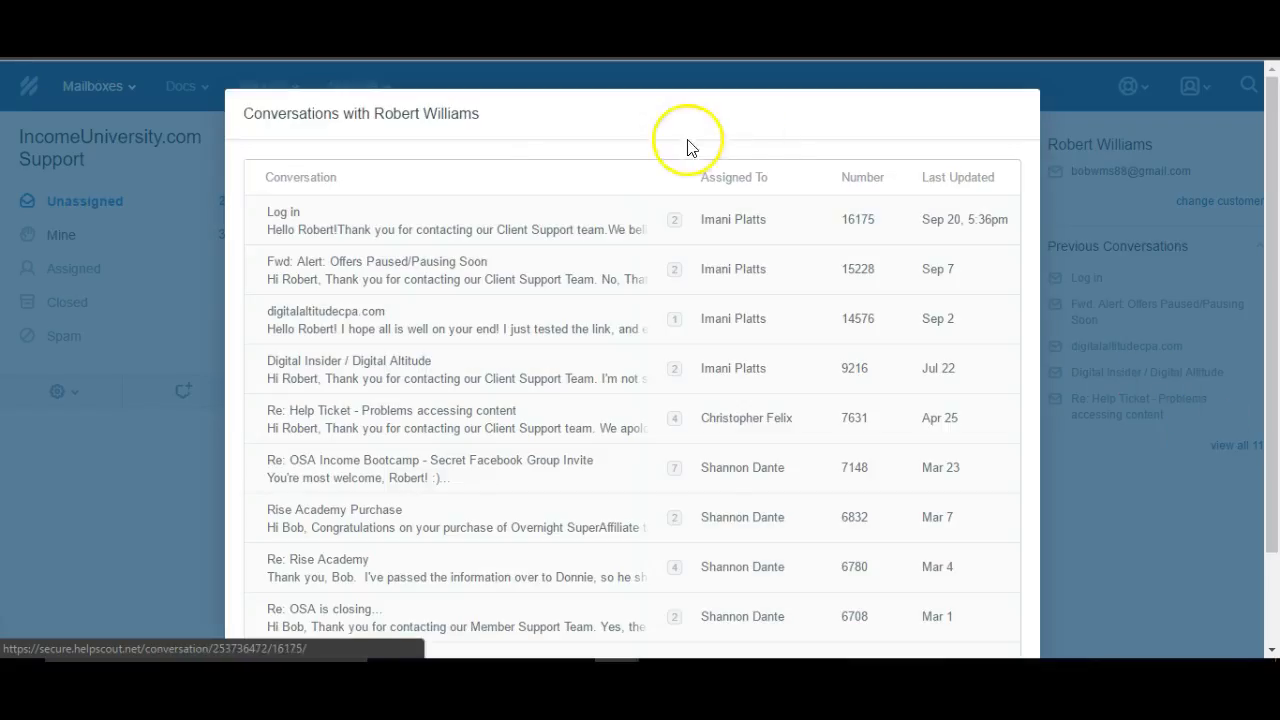
{"action": "scroll", "coordinate": [528, 250], "scroll_direction": "down", "scroll_amount": 1}
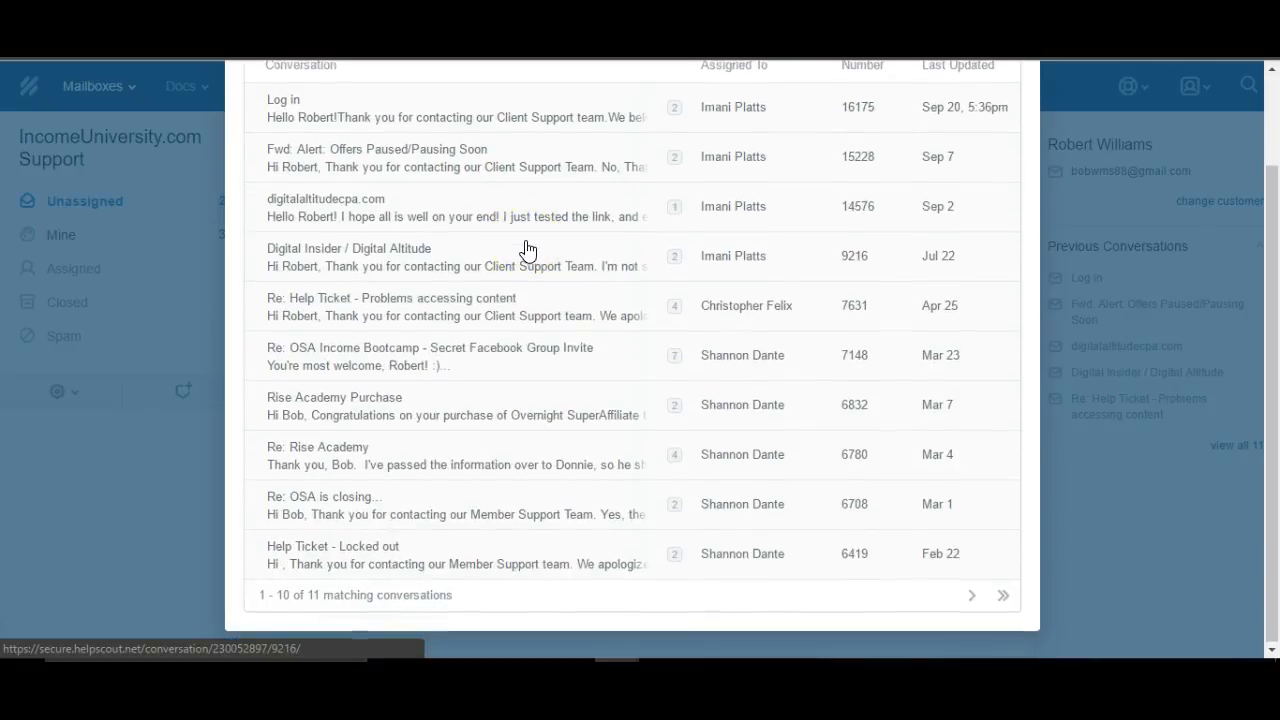
{"action": "scroll", "coordinate": [528, 250], "scroll_direction": "up", "scroll_amount": 1}
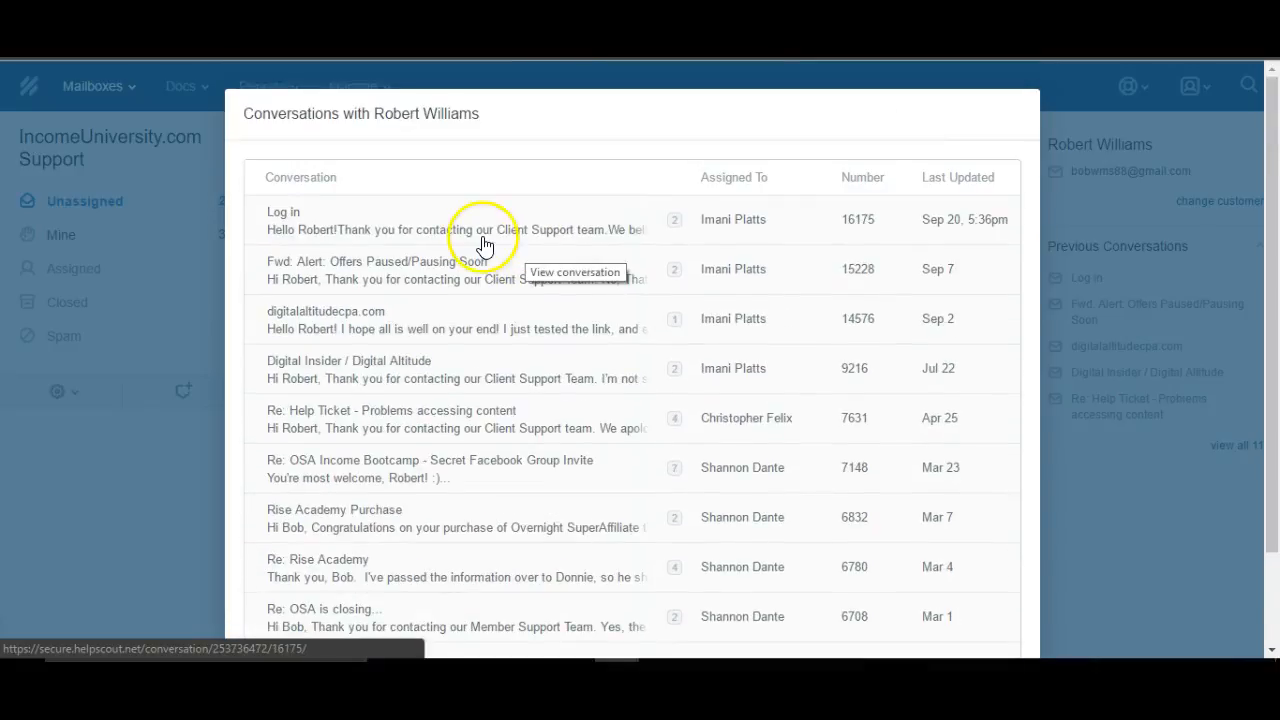
{"action": "scroll", "coordinate": [871, 314], "scroll_direction": "down", "scroll_amount": 1}
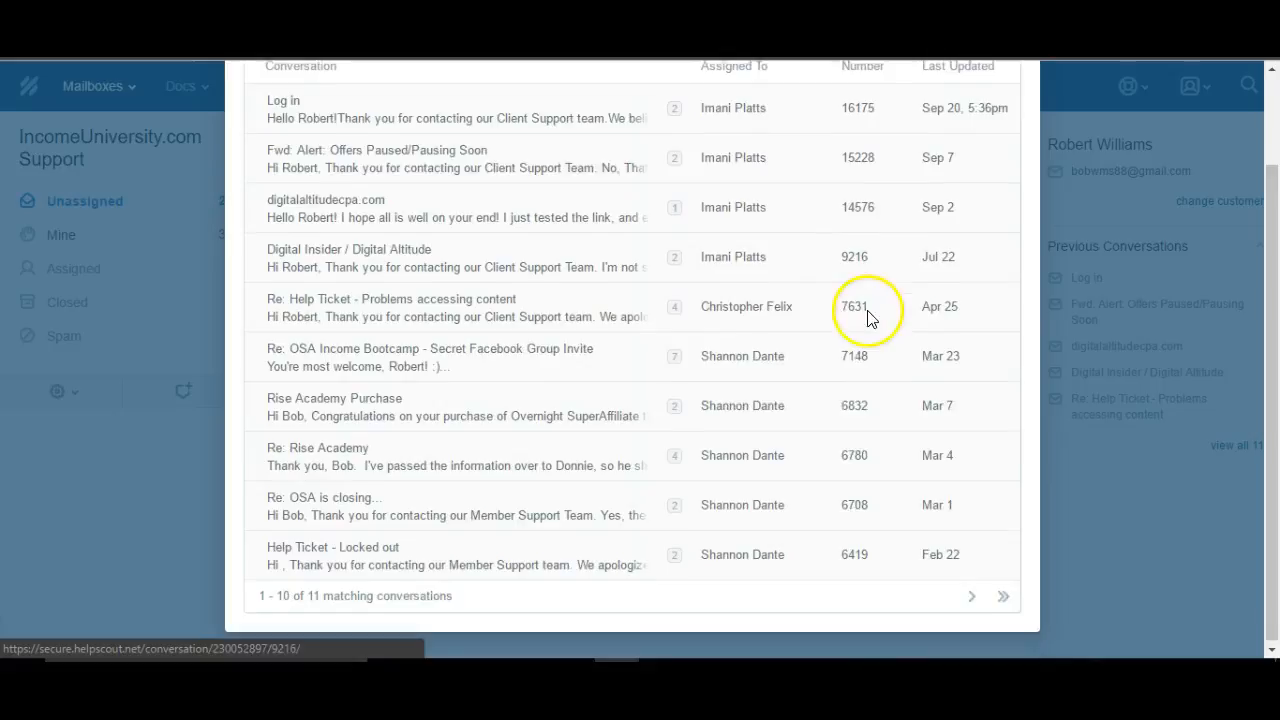
{"action": "left_click", "coordinate": [971, 596]}
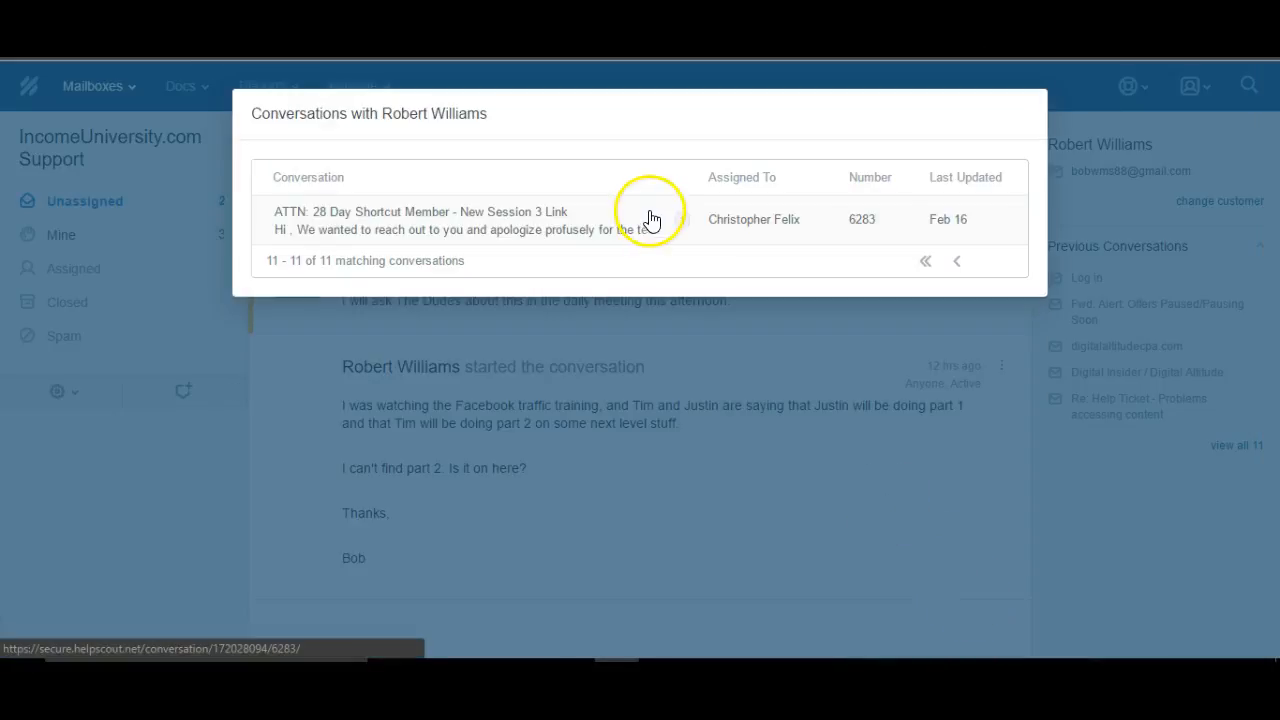
Step: Preview the "ATTN: 28 Day Shortcut Member - New Session 3 Link" conversation, examine its merge option, and close the preview without merging
{"action": "left_click", "coordinate": [508, 224]}
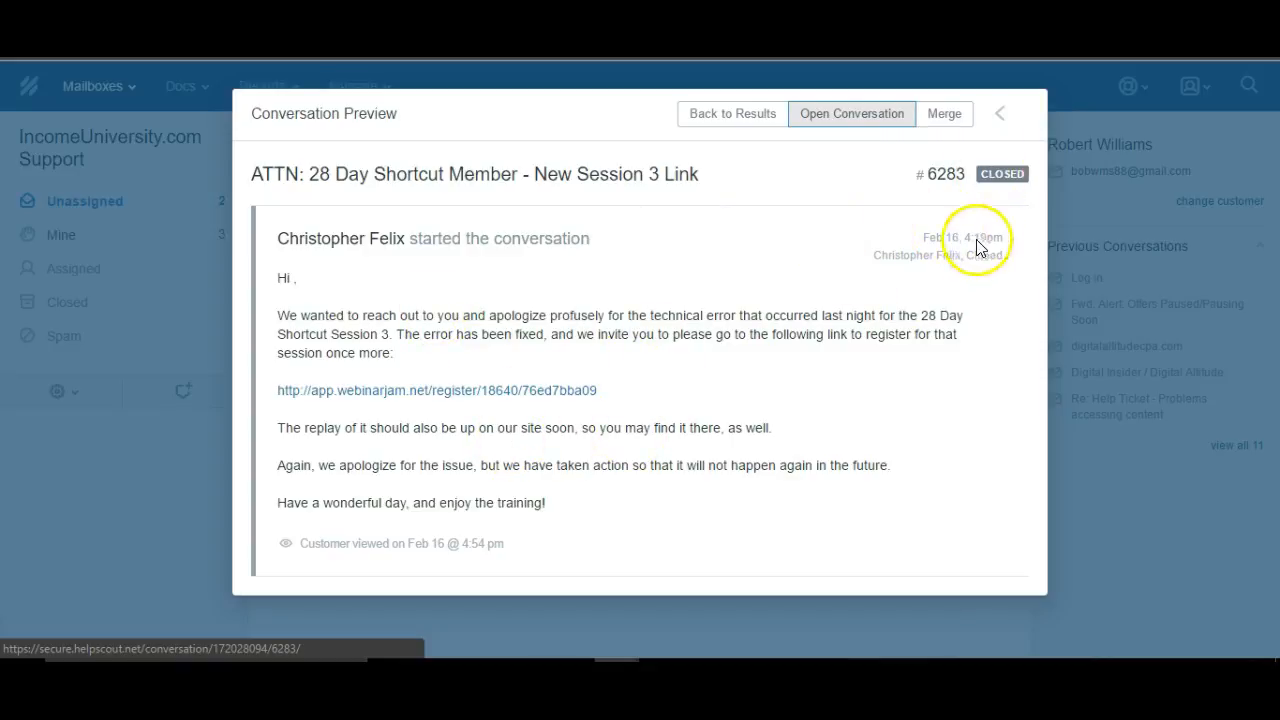
{"action": "left_click", "coordinate": [958, 127]}
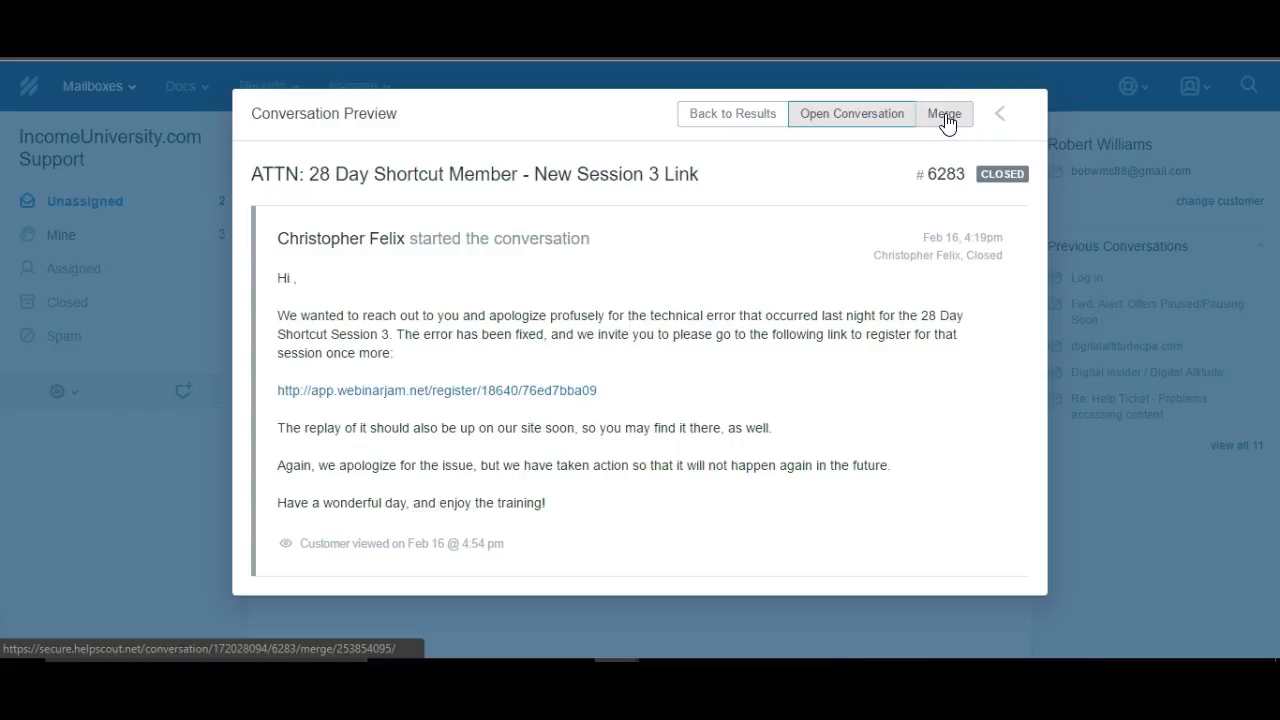
{"action": "left_click", "coordinate": [811, 177]}
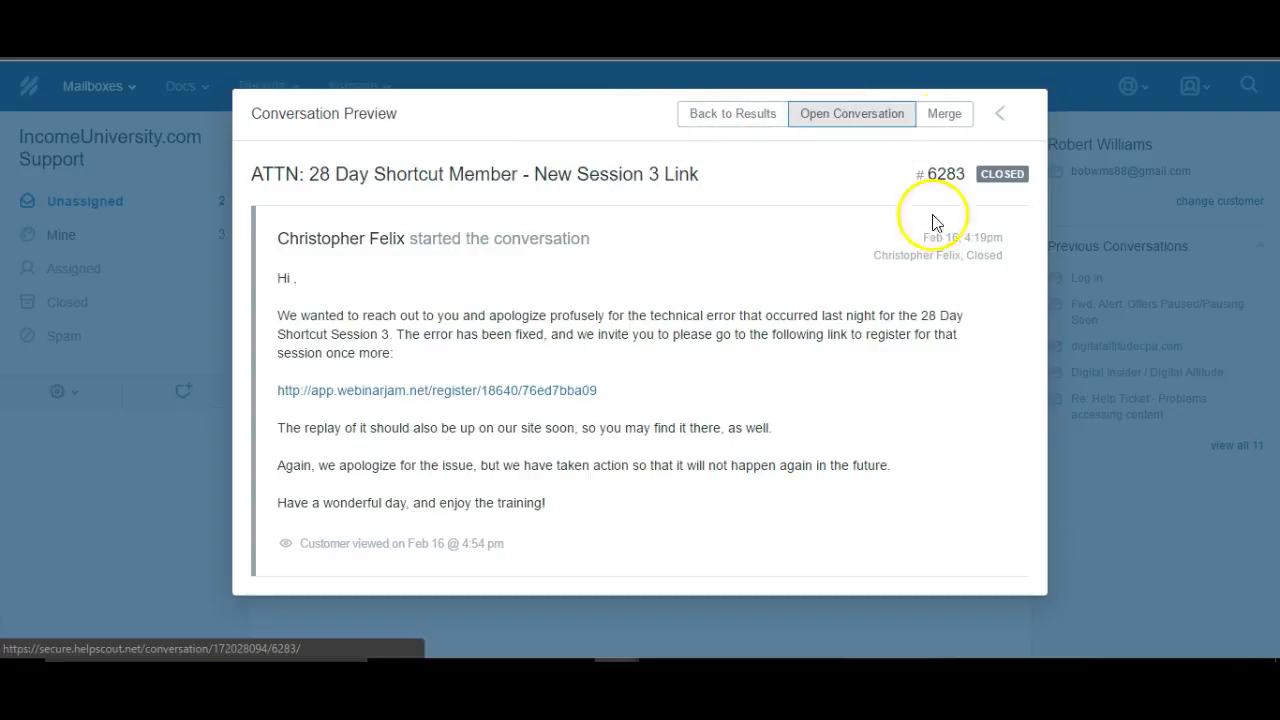
{"action": "left_click", "coordinate": [1114, 514]}
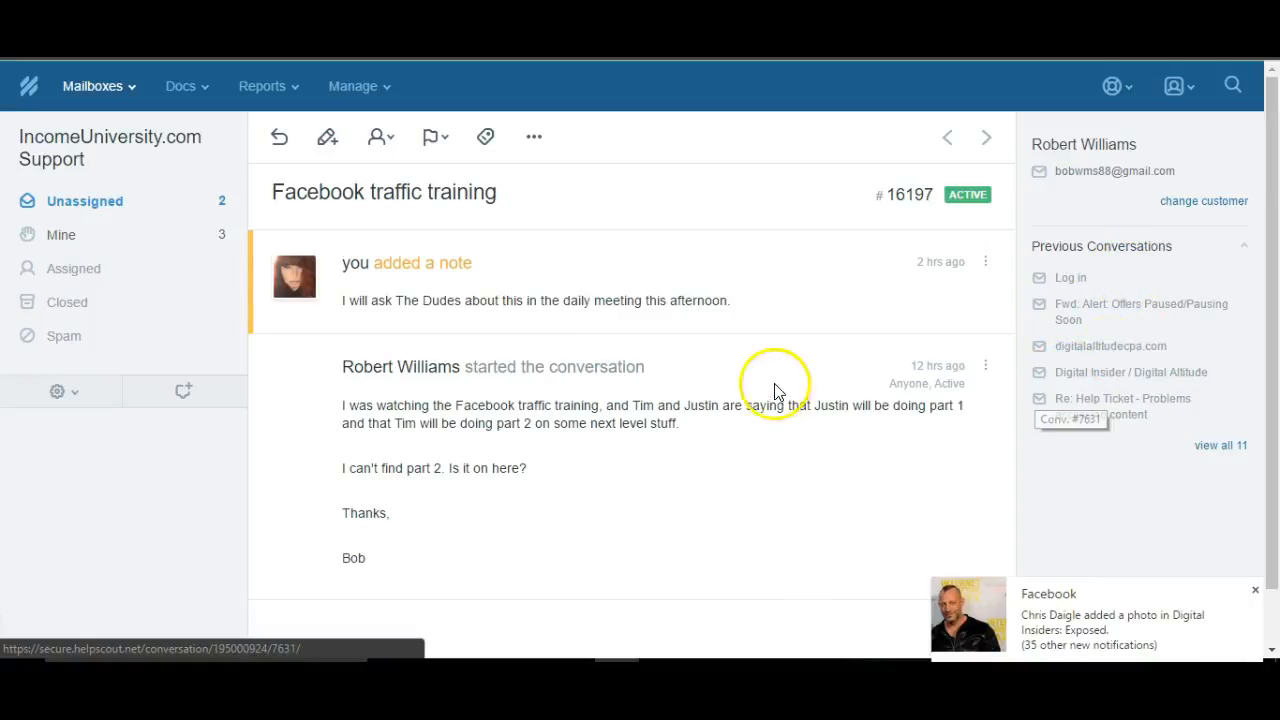
Step: Look over the open "Facebook traffic training" conversation and return to the Unassigned folder's conversation list
{"action": "scroll", "coordinate": [760, 370], "scroll_direction": "down", "scroll_amount": 1}
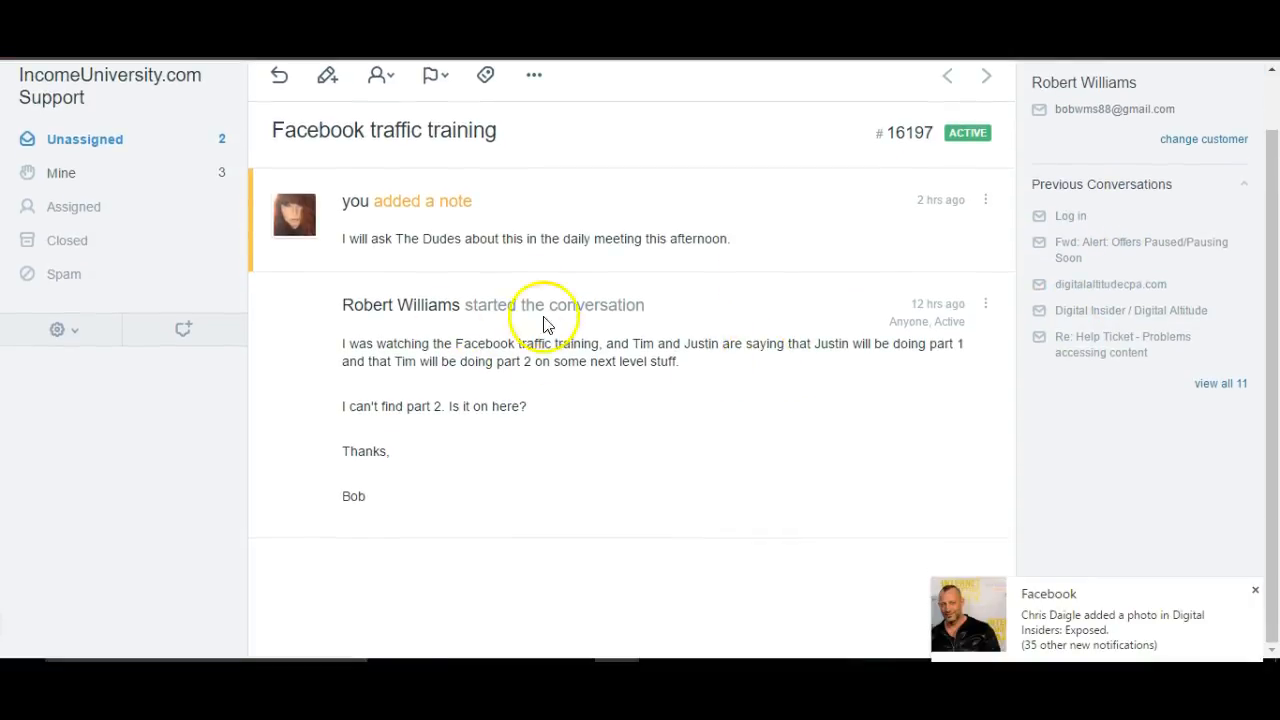
{"action": "scroll", "coordinate": [470, 300], "scroll_direction": "up", "scroll_amount": 1}
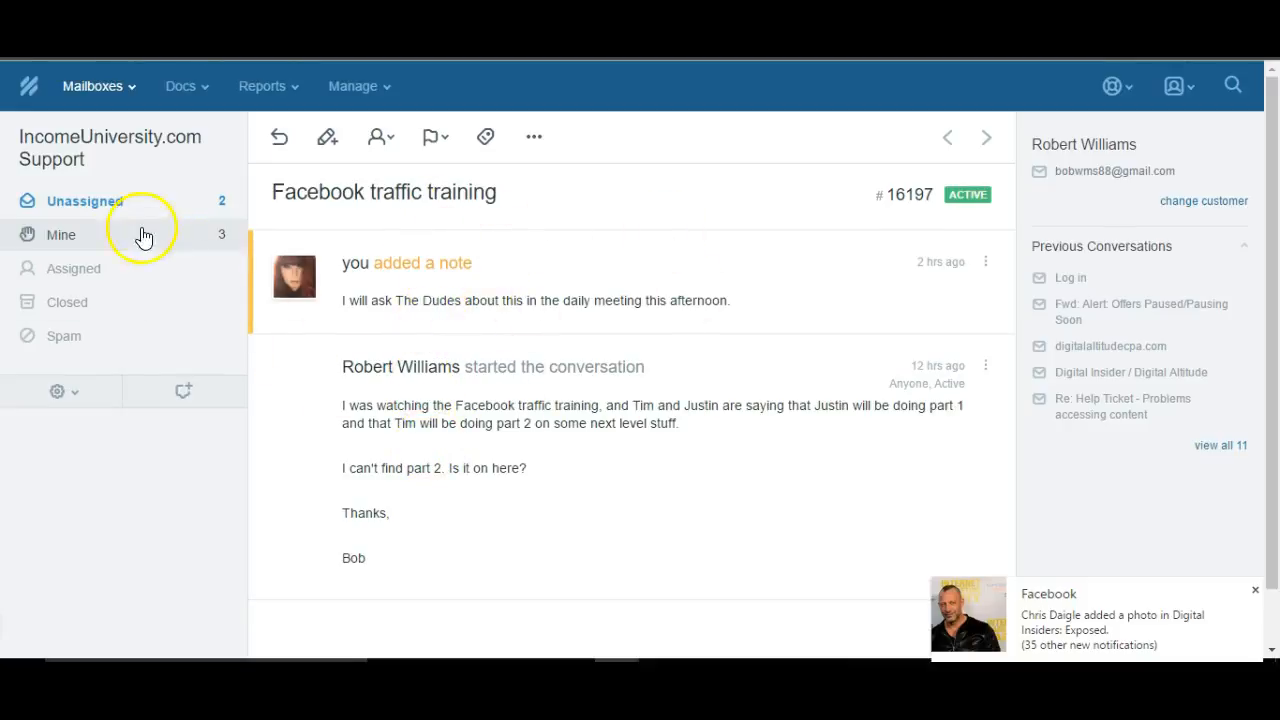
{"action": "left_click", "coordinate": [123, 202]}
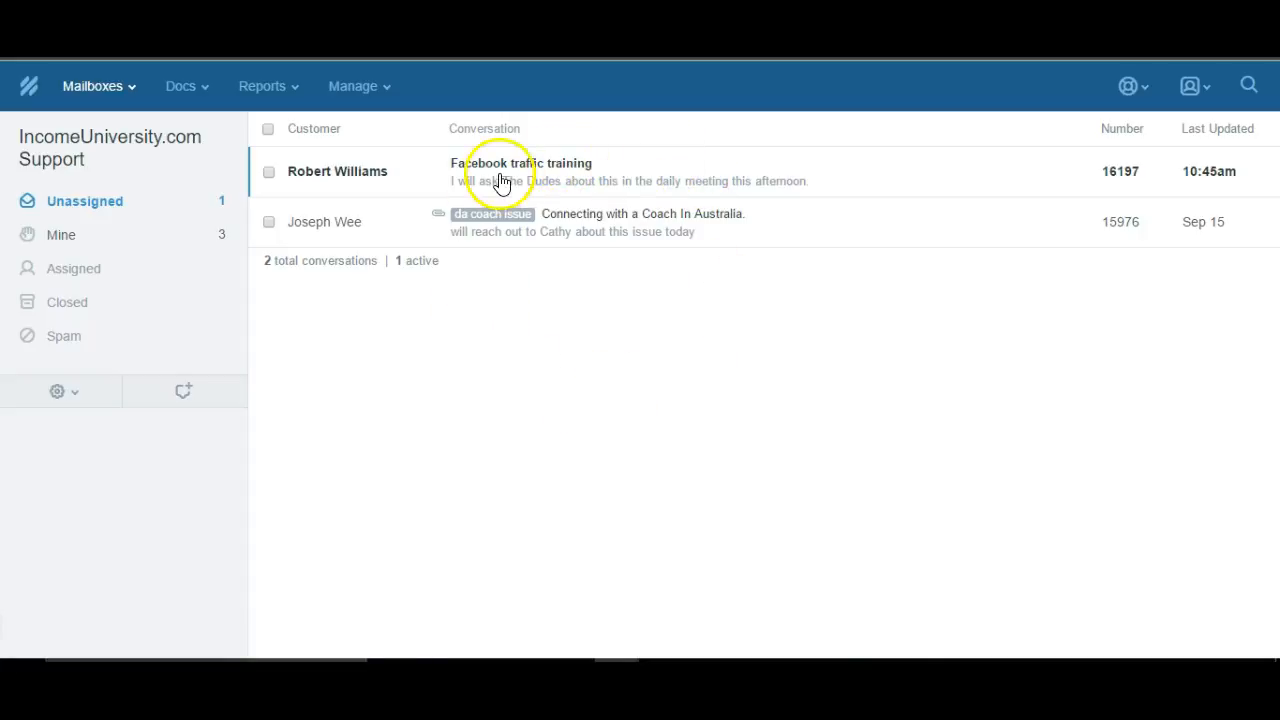
{"action": "left_click", "coordinate": [352, 187]}
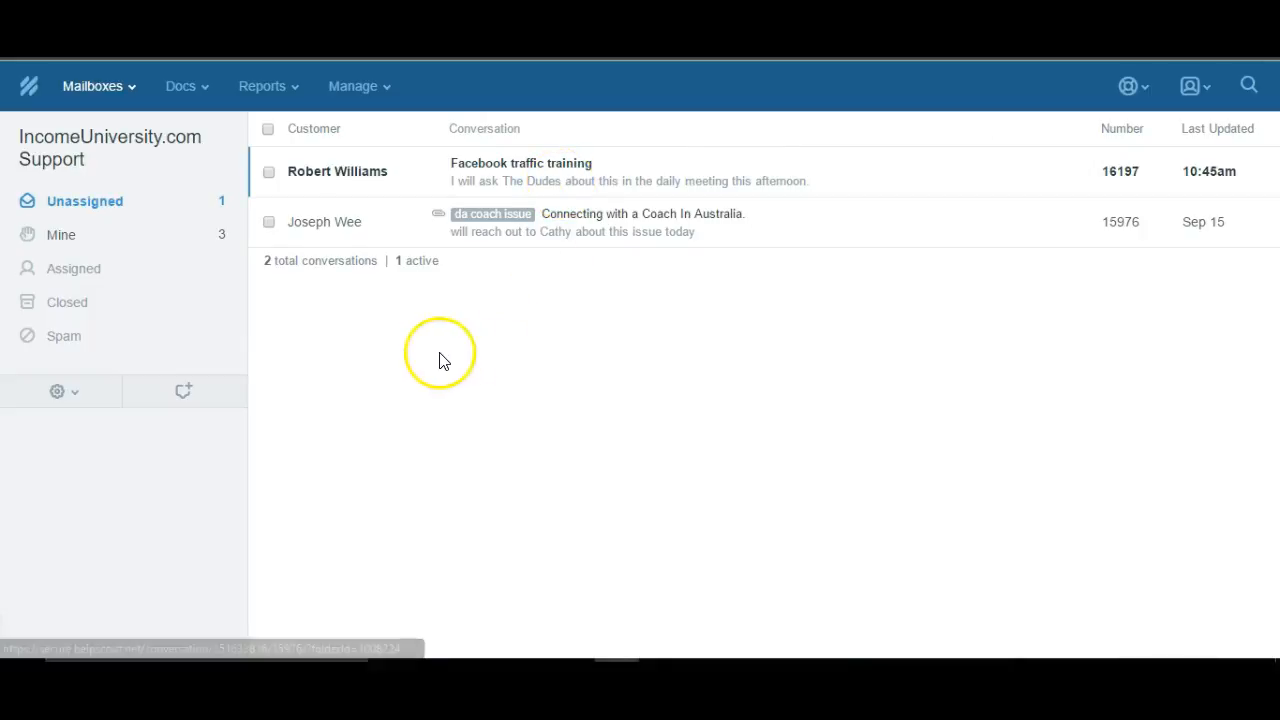
Step: Look through the Mine, Assigned, Closed and Spam folders, and return to the Unassigned folder
{"action": "left_click", "coordinate": [87, 244]}
{"action": "left_click", "coordinate": [63, 276]}
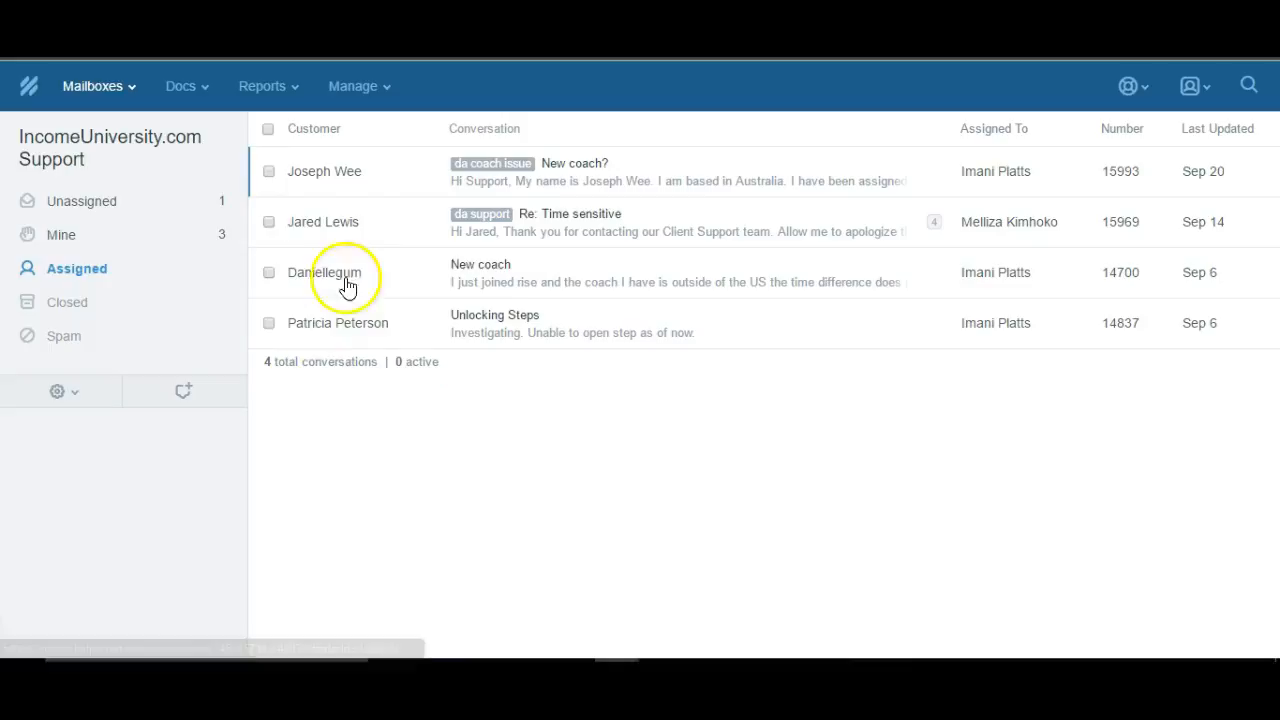
{"action": "left_click", "coordinate": [93, 305]}
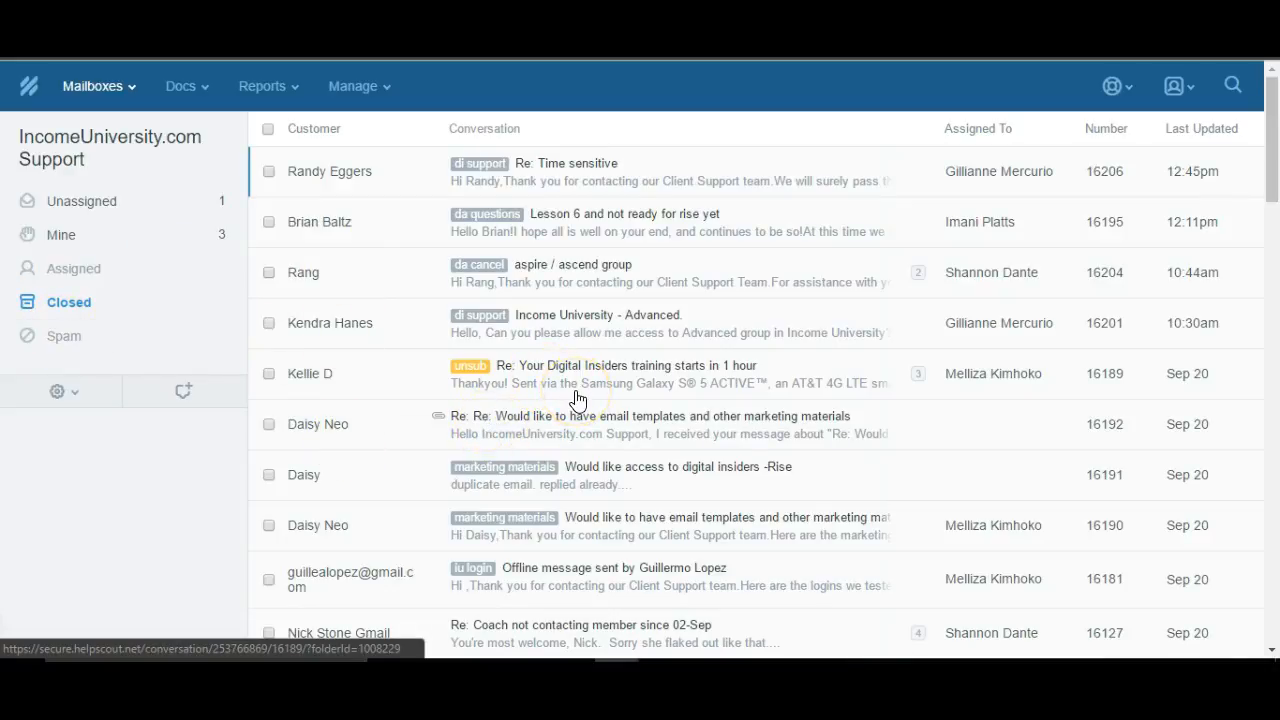
{"action": "left_click", "coordinate": [484, 219]}
{"action": "left_click", "coordinate": [55, 343]}
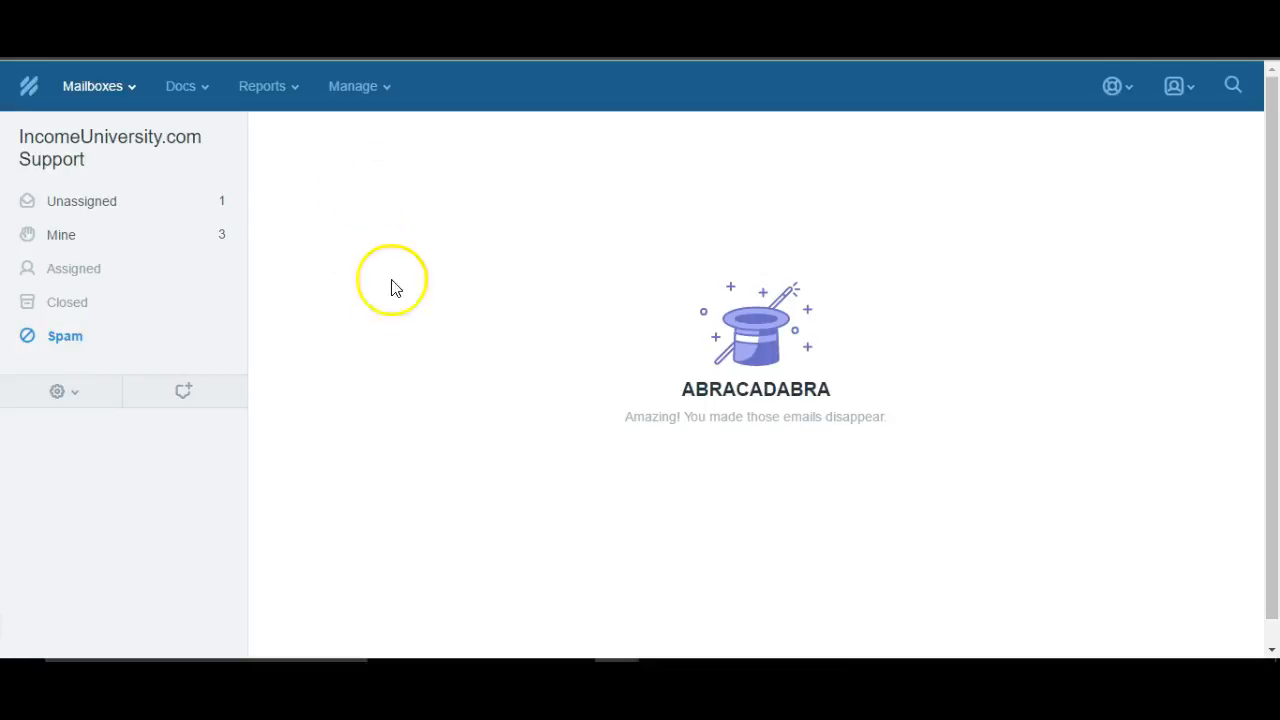
{"action": "left_click", "coordinate": [100, 205]}
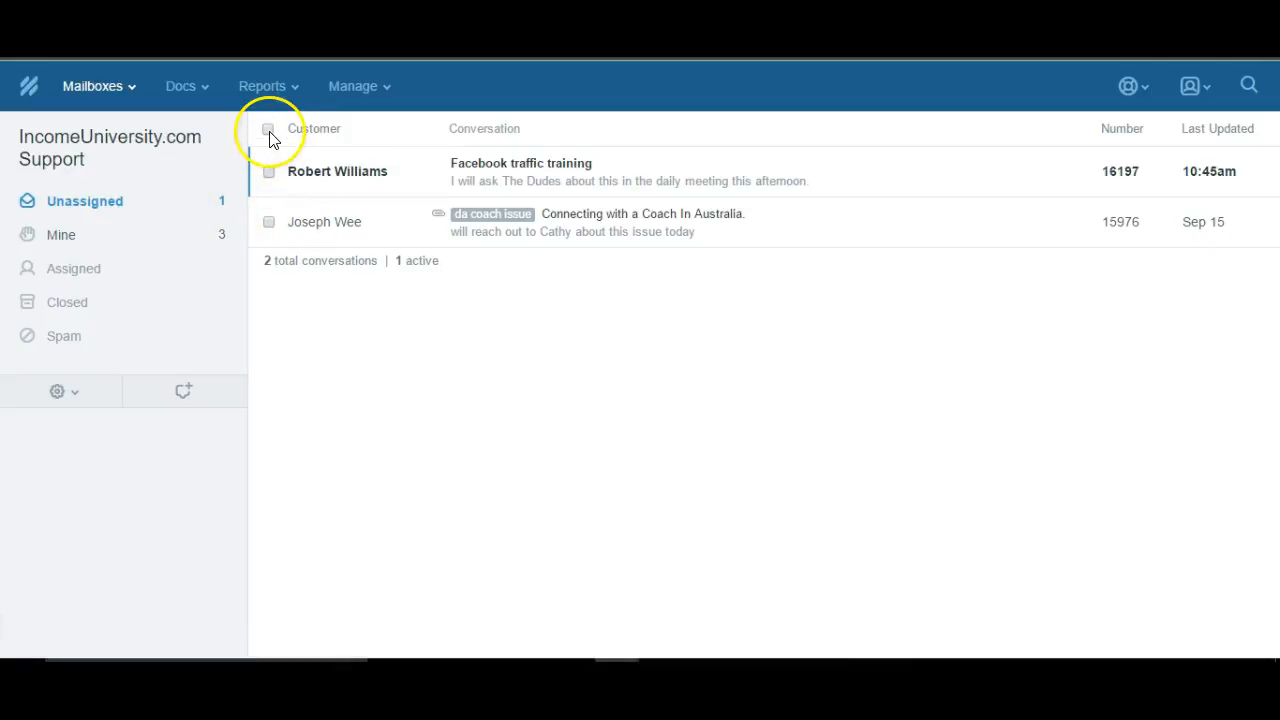
Step: Select all unassigned conversations and examine the bulk options for moving them to another mailbox and changing their status
{"action": "left_click", "coordinate": [269, 131]}
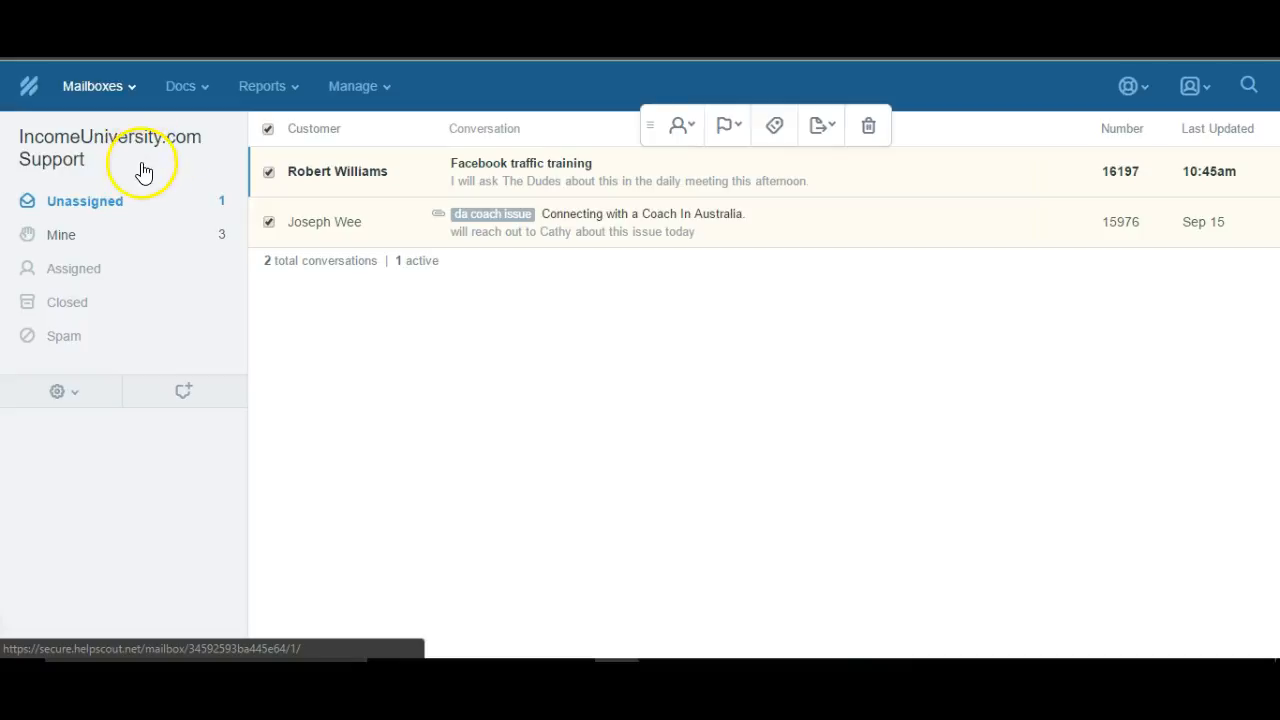
{"action": "left_click", "coordinate": [818, 130]}
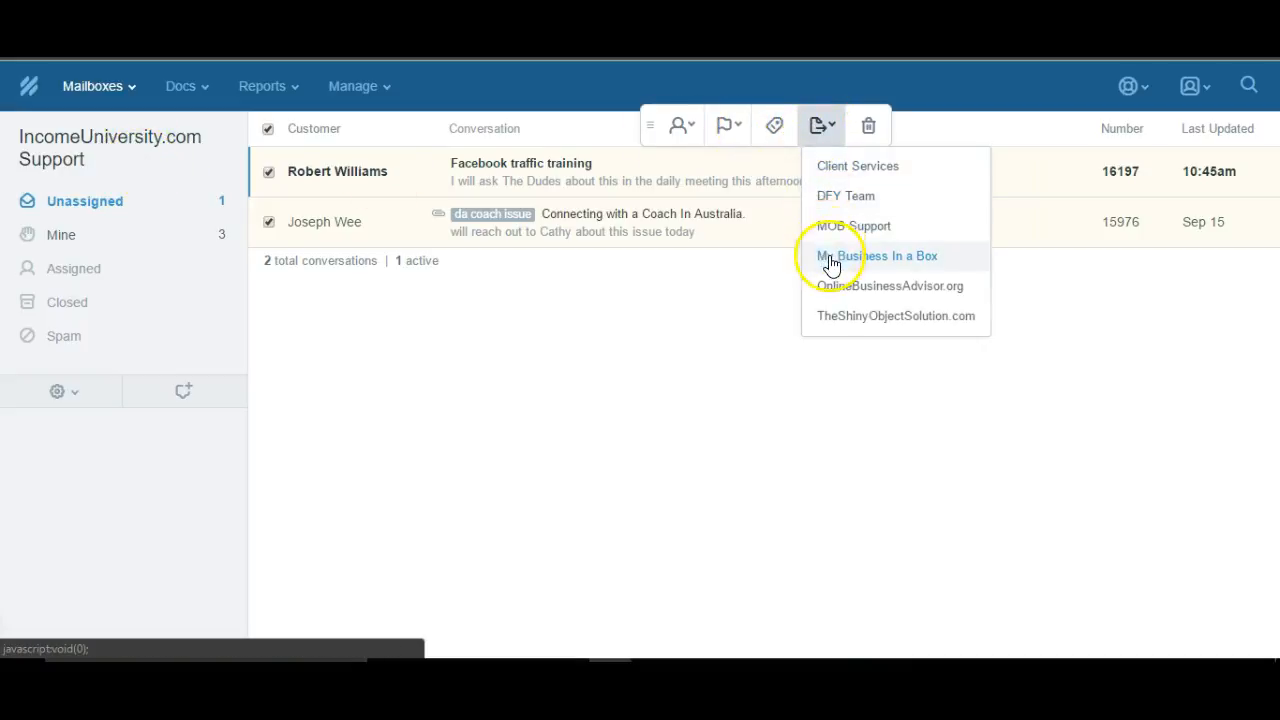
{"action": "left_click", "coordinate": [832, 135]}
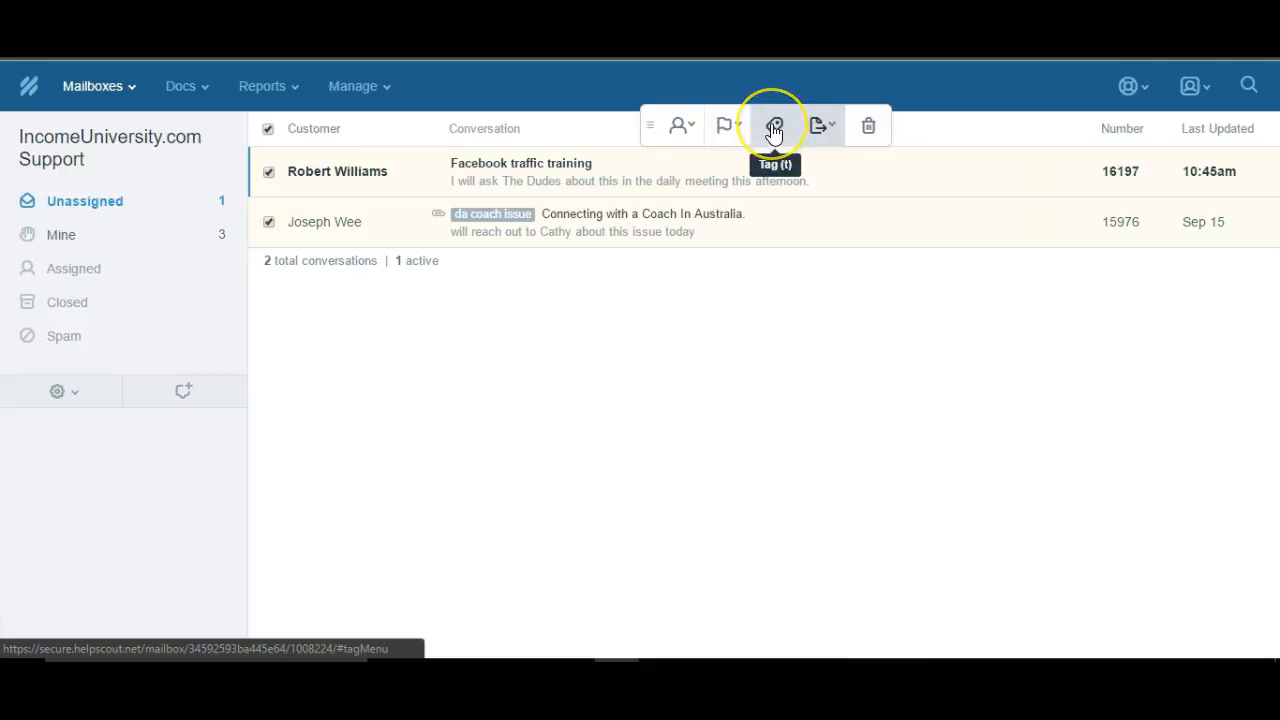
{"action": "left_click", "coordinate": [740, 134]}
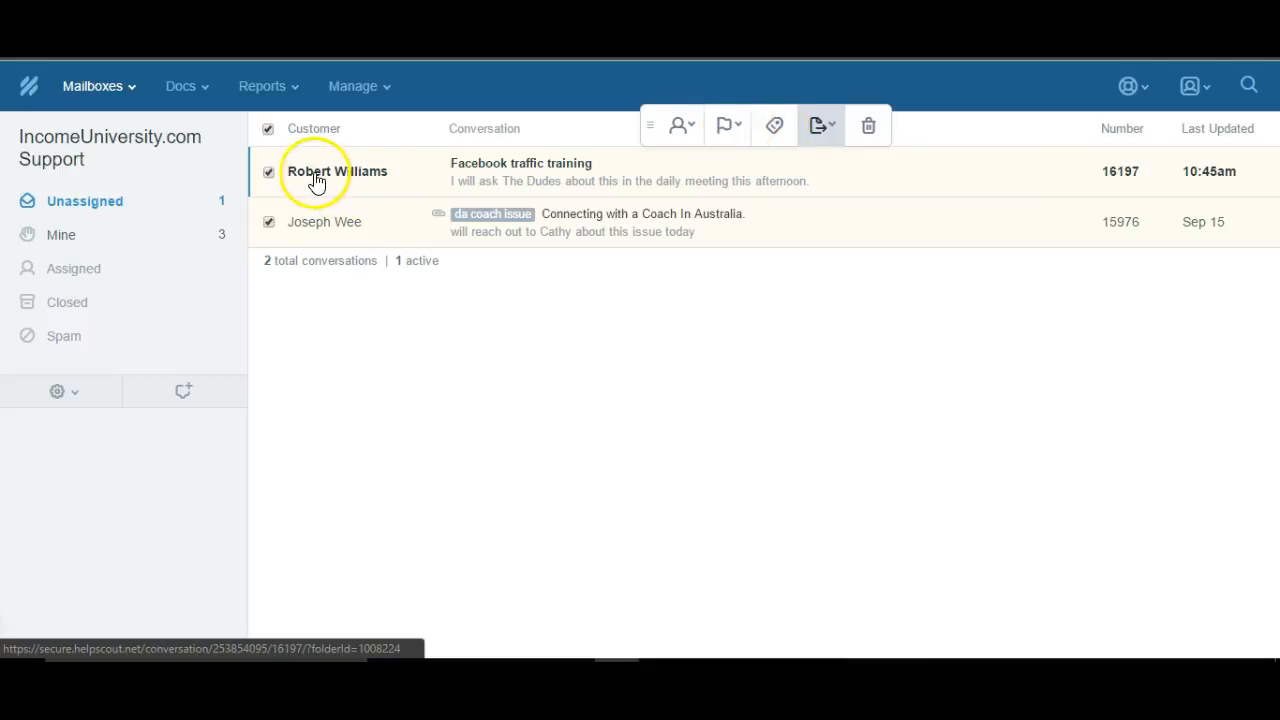
{"action": "left_click", "coordinate": [729, 144]}
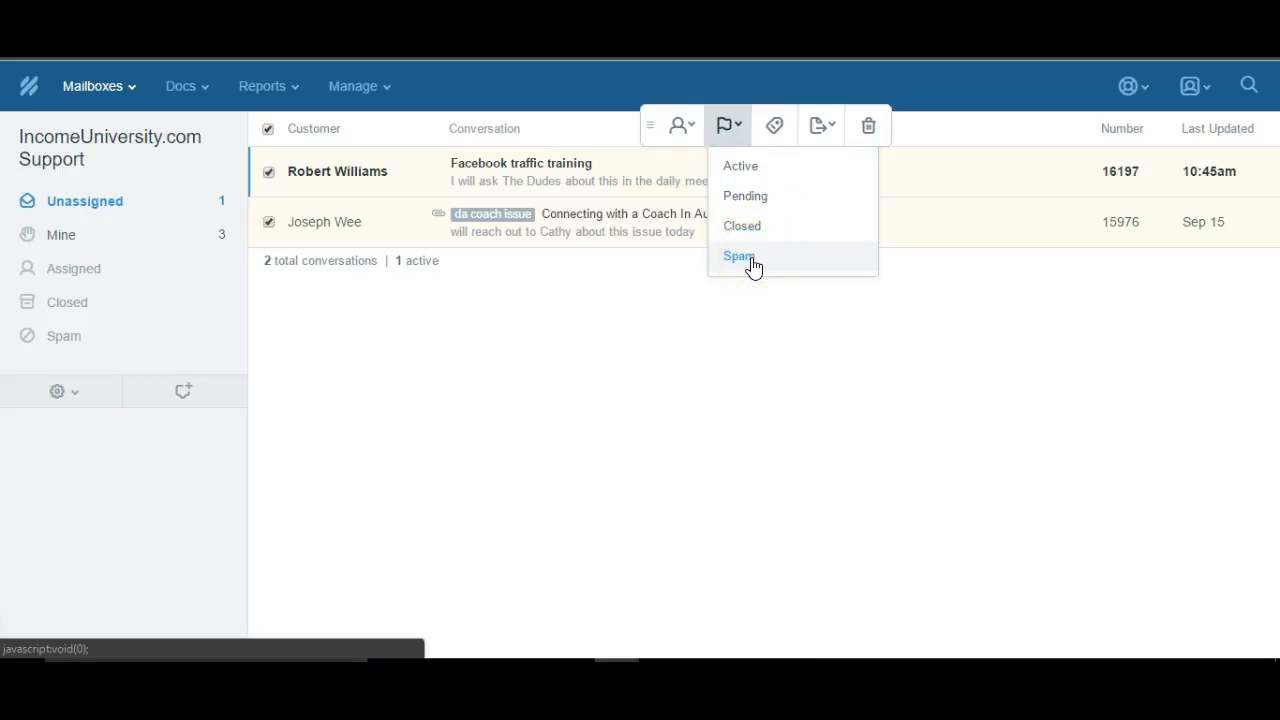
Step: Tag all selected conversations with the existing tag "spam"
{"action": "left_click", "coordinate": [770, 132]}
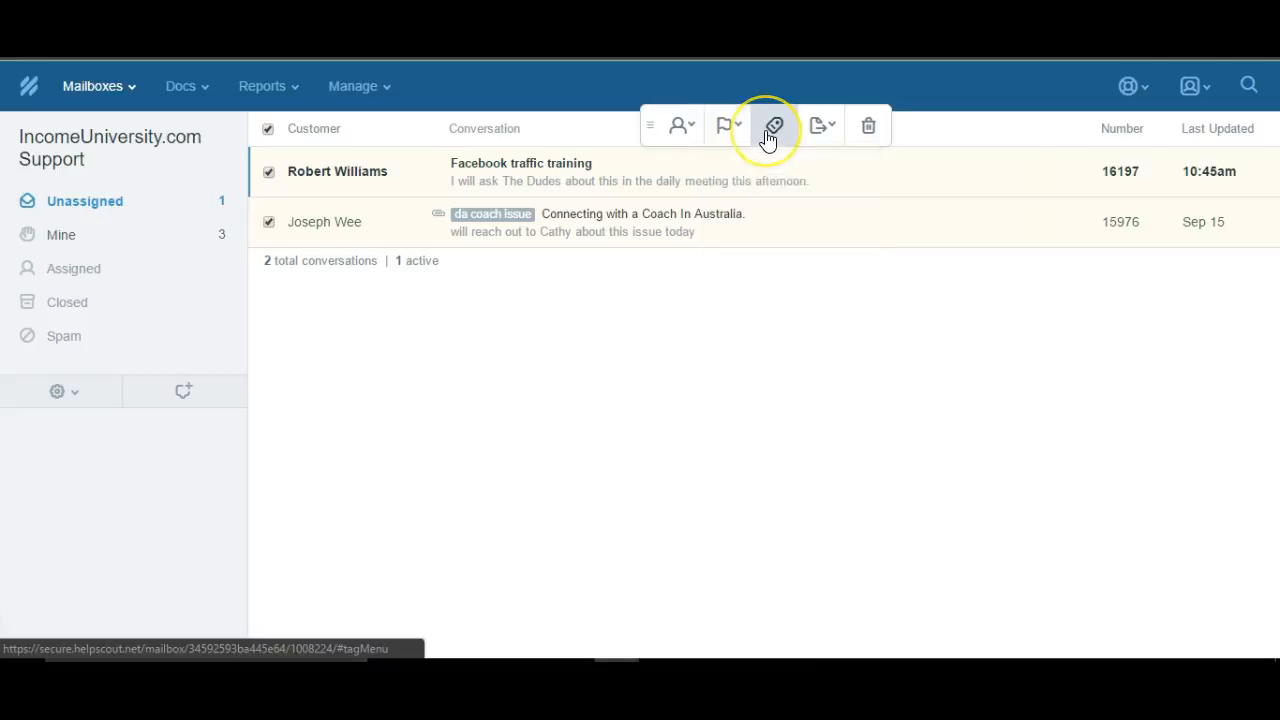
{"action": "type", "text": "s"}
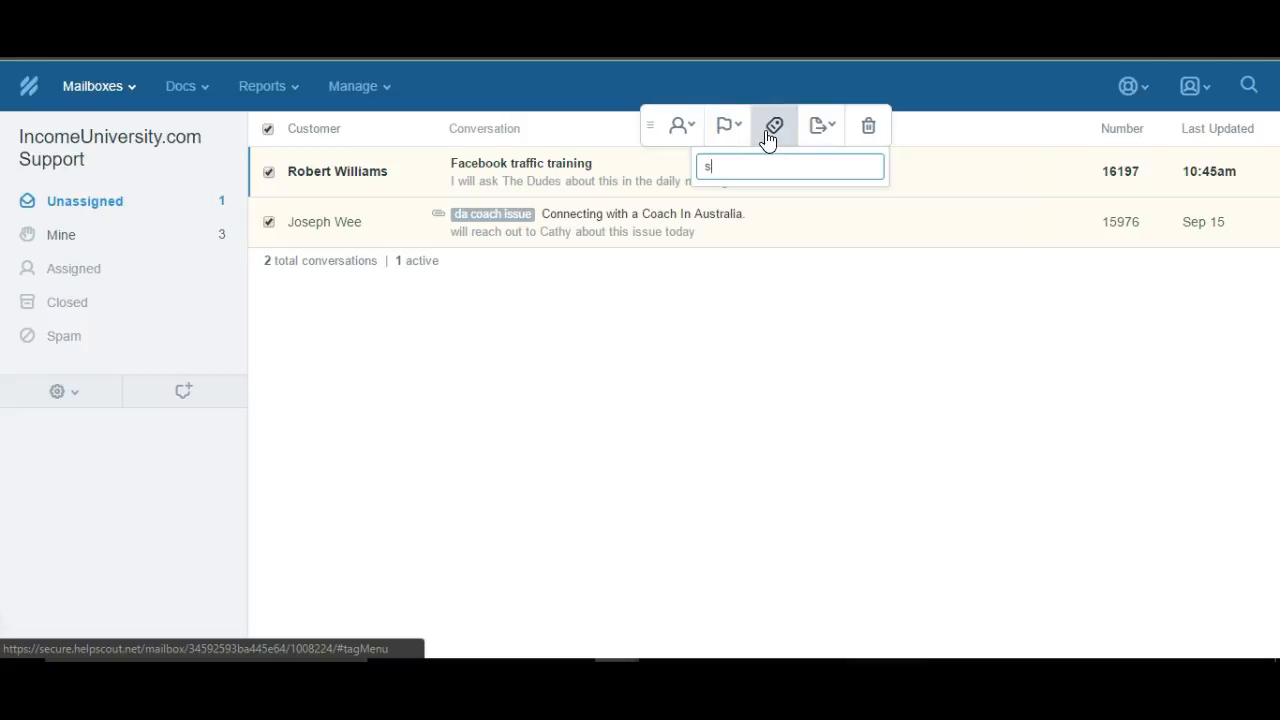
{"action": "type", "text": "pa"}
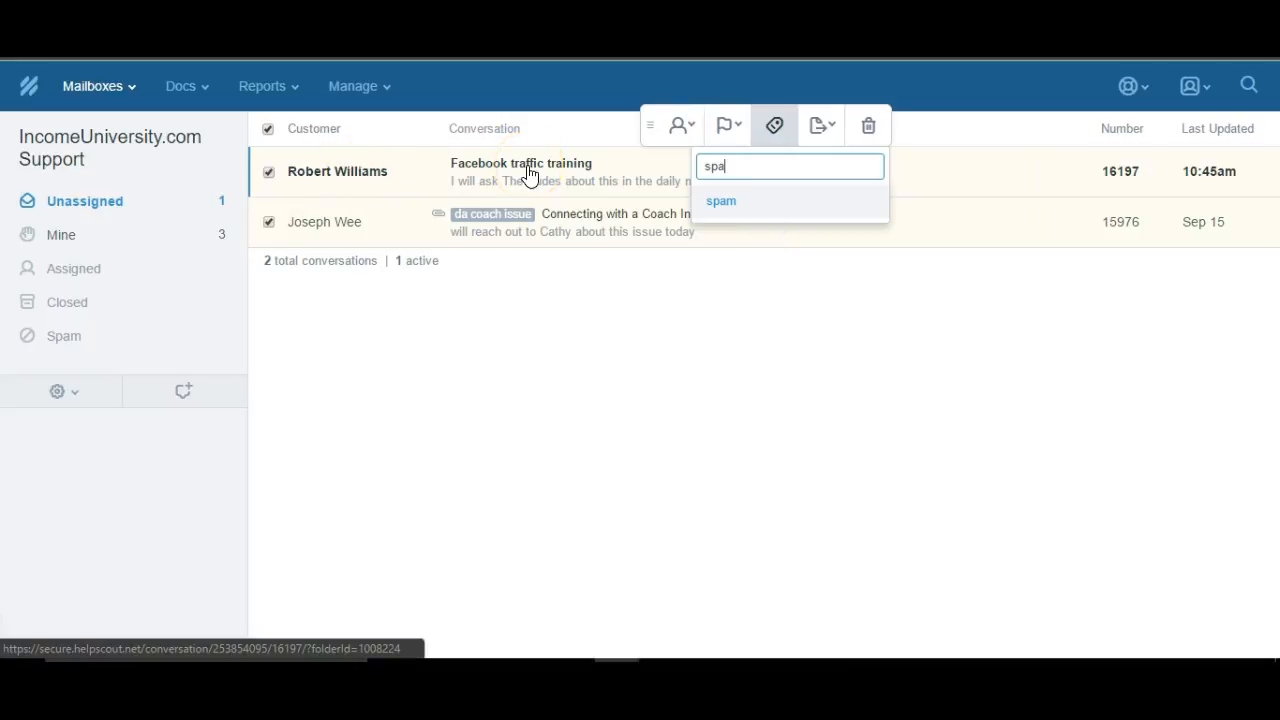
{"action": "left_click", "coordinate": [740, 206]}
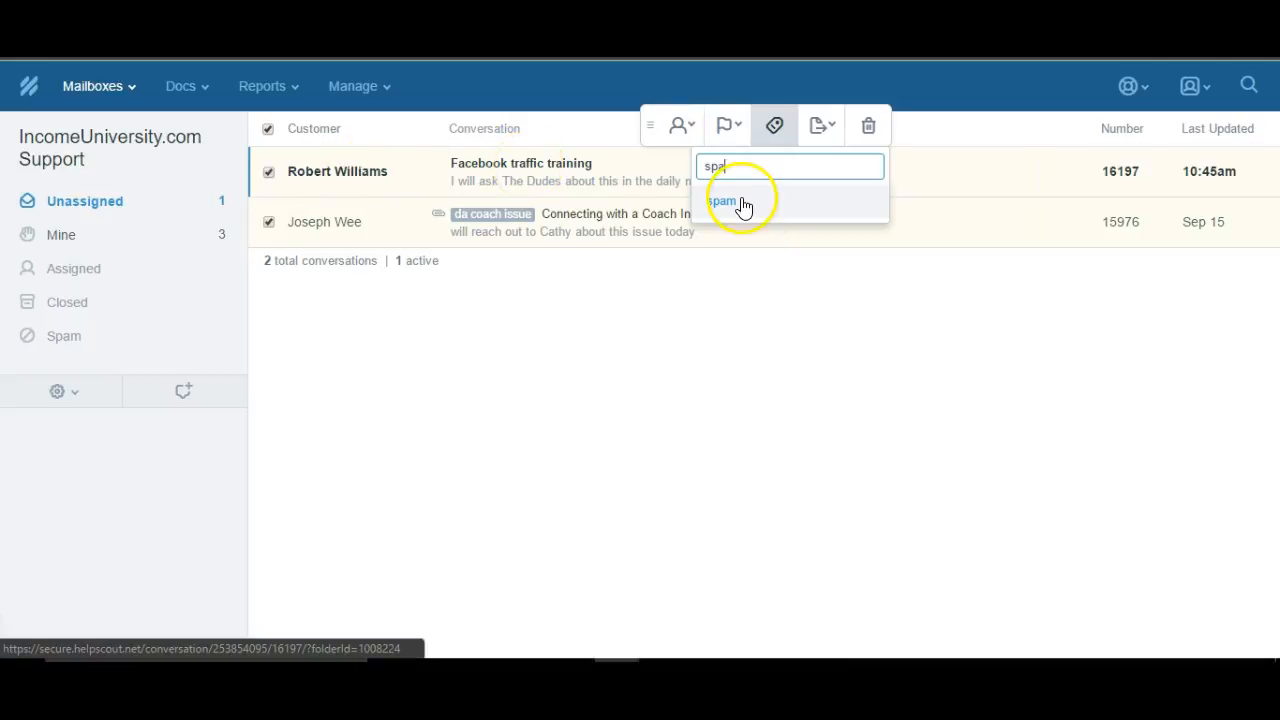
{"action": "left_click", "coordinate": [740, 206]}
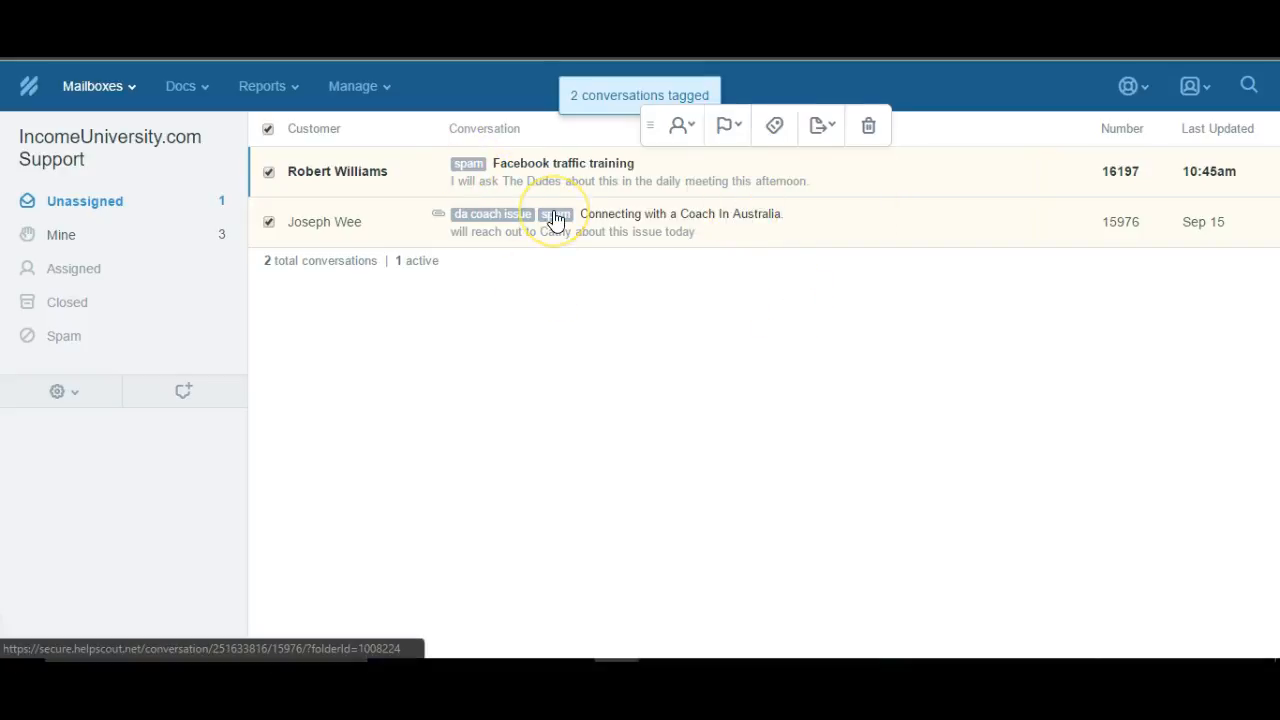
Step: Remove the "spam" tag from the "Connecting with a Coach In Australia." and "Facebook traffic training" conversations, and return to the Unassigned list
{"action": "left_click", "coordinate": [298, 232]}
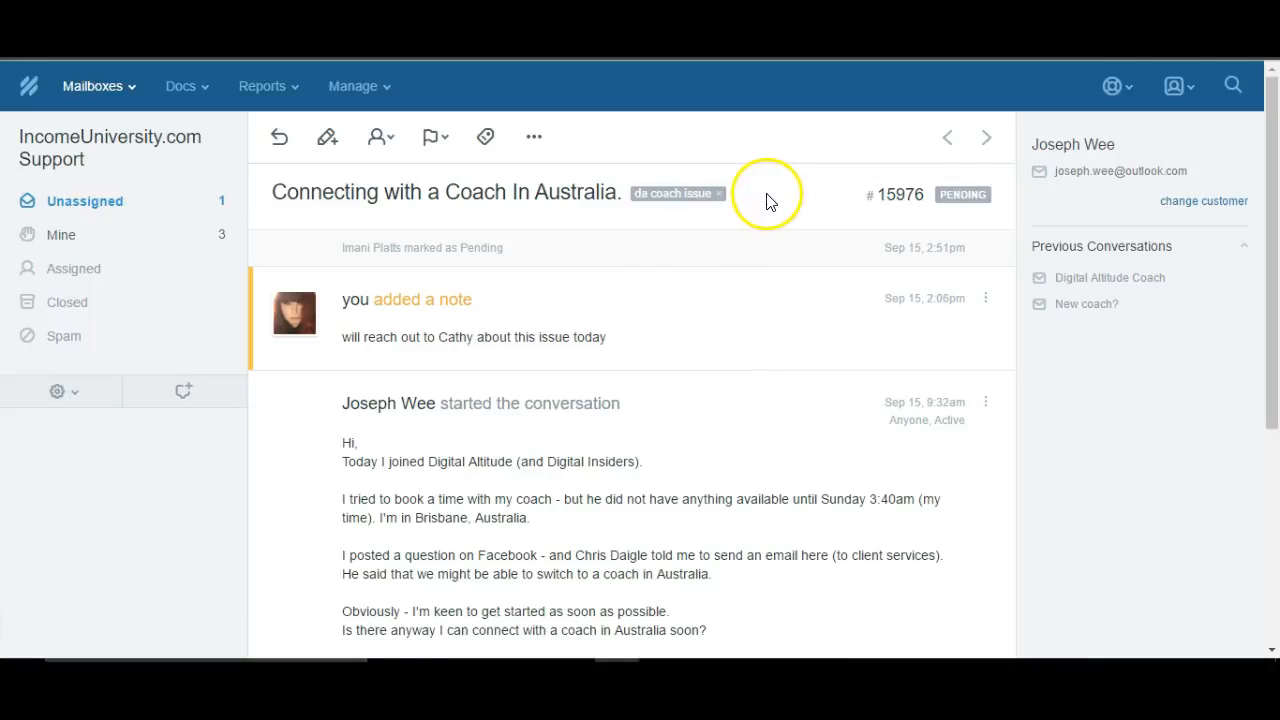
{"action": "left_click", "coordinate": [157, 212]}
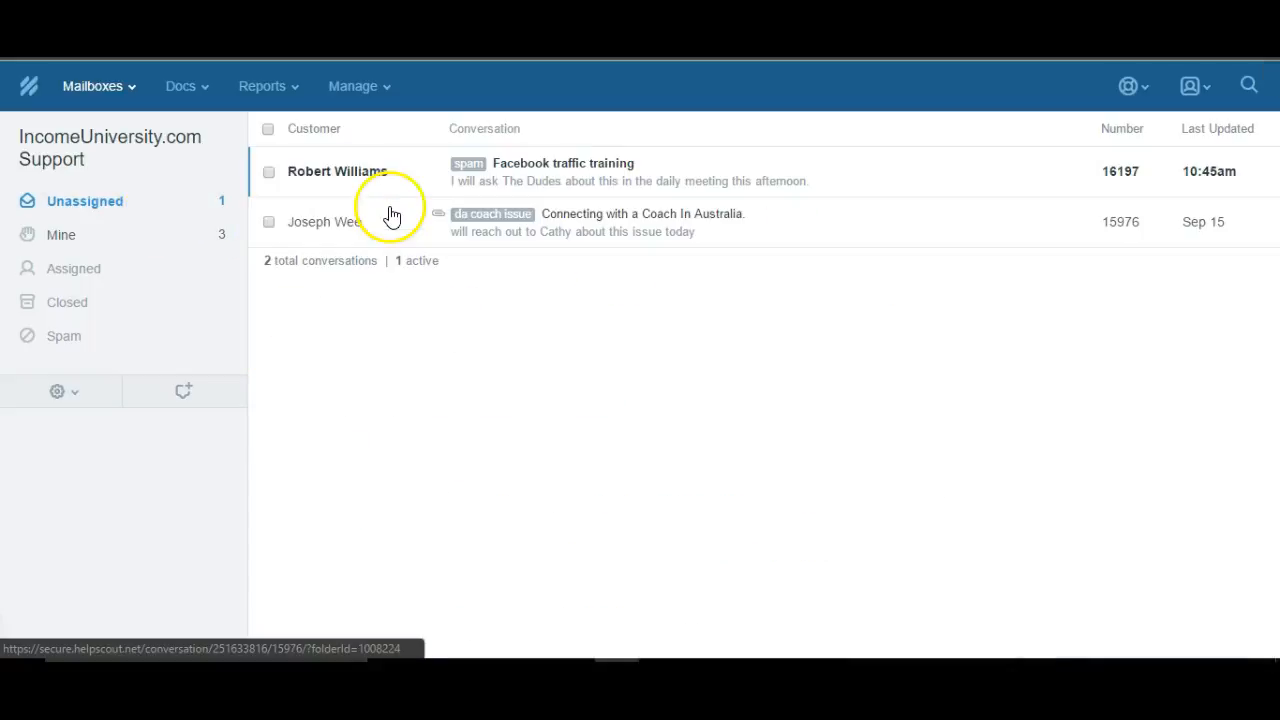
{"action": "left_click", "coordinate": [656, 190]}
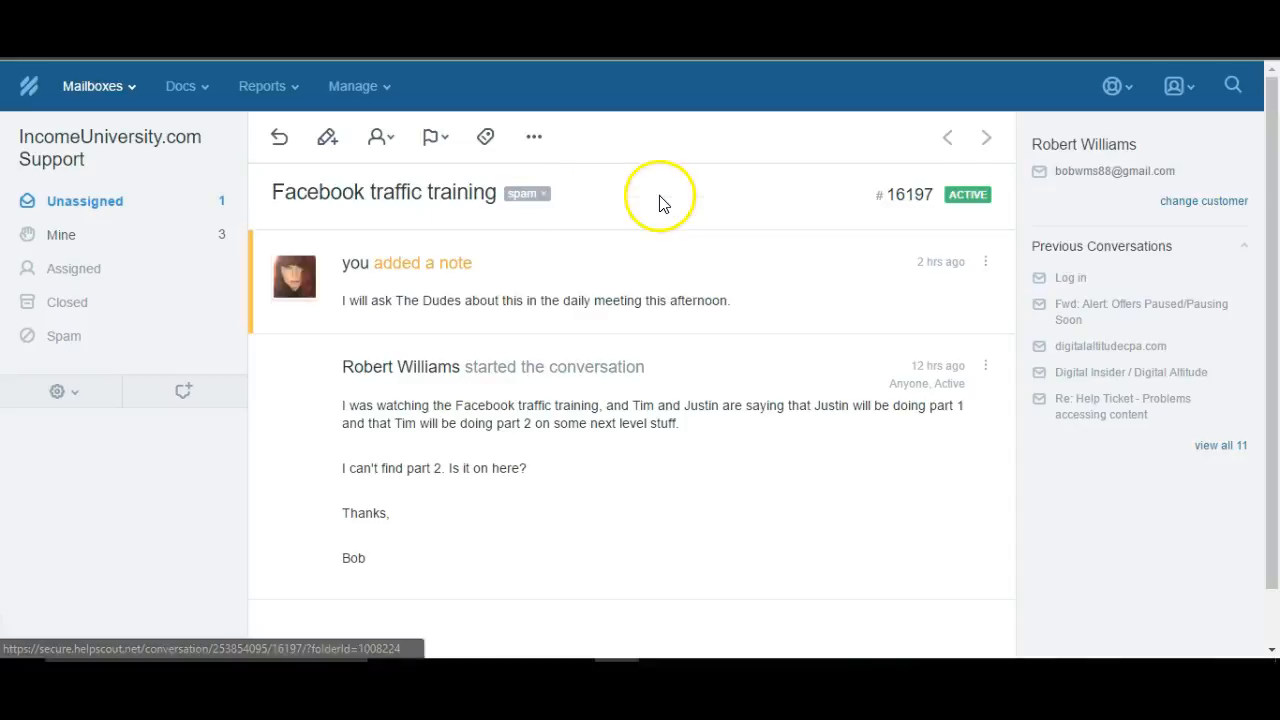
{"action": "left_click", "coordinate": [543, 198]}
{"action": "left_click", "coordinate": [173, 212]}
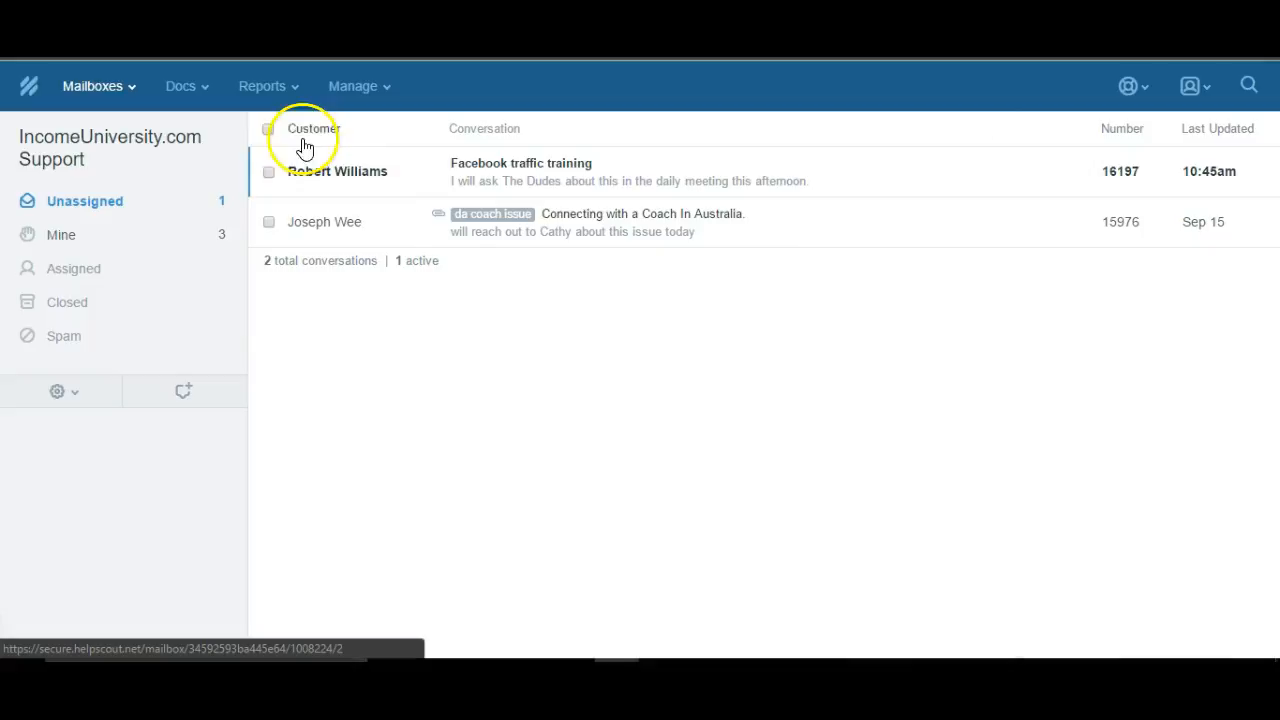
Step: Select all unassigned conversations again and view the people they can be assigned to, without assigning them
{"action": "left_click", "coordinate": [269, 130]}
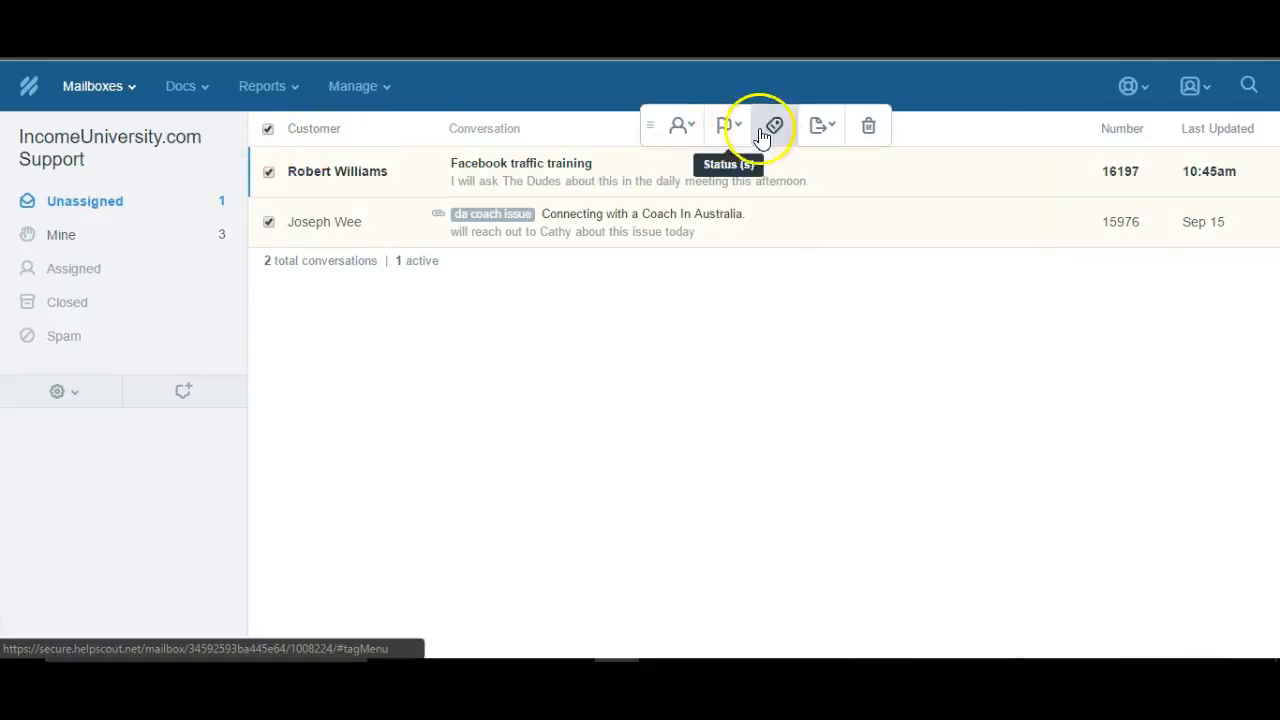
{"action": "left_click", "coordinate": [683, 128]}
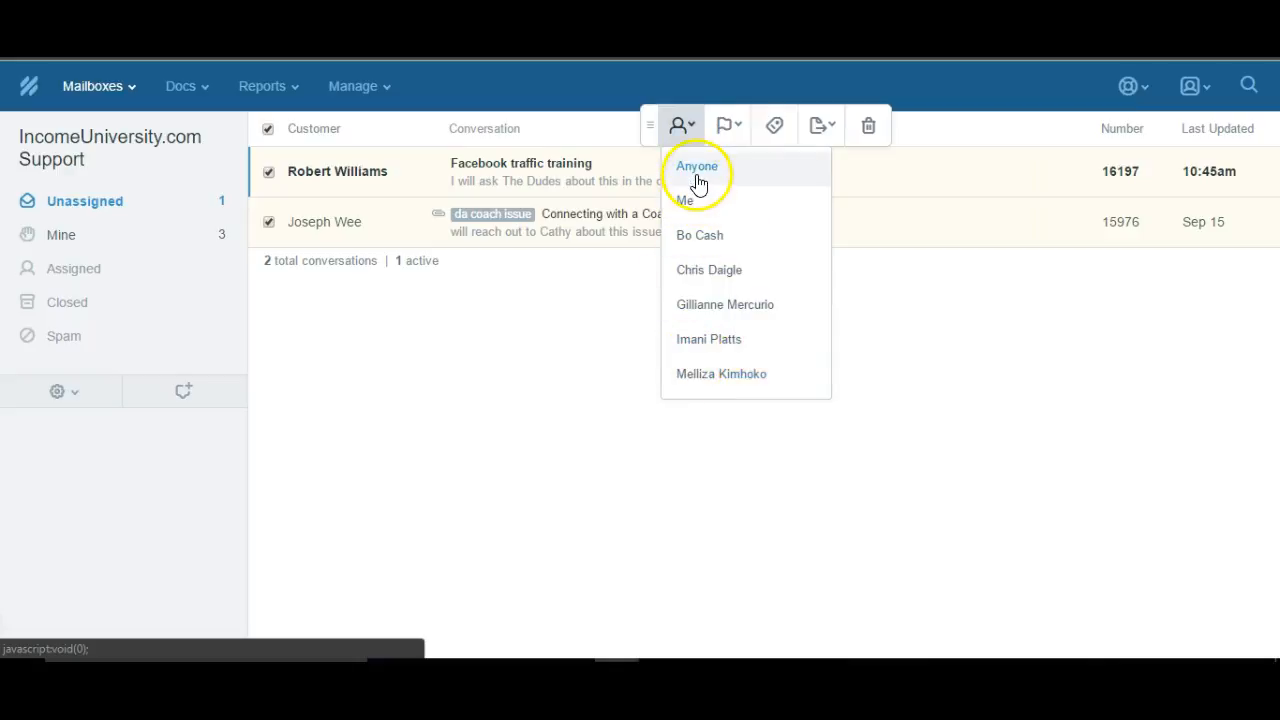
{"action": "left_click", "coordinate": [276, 134]}
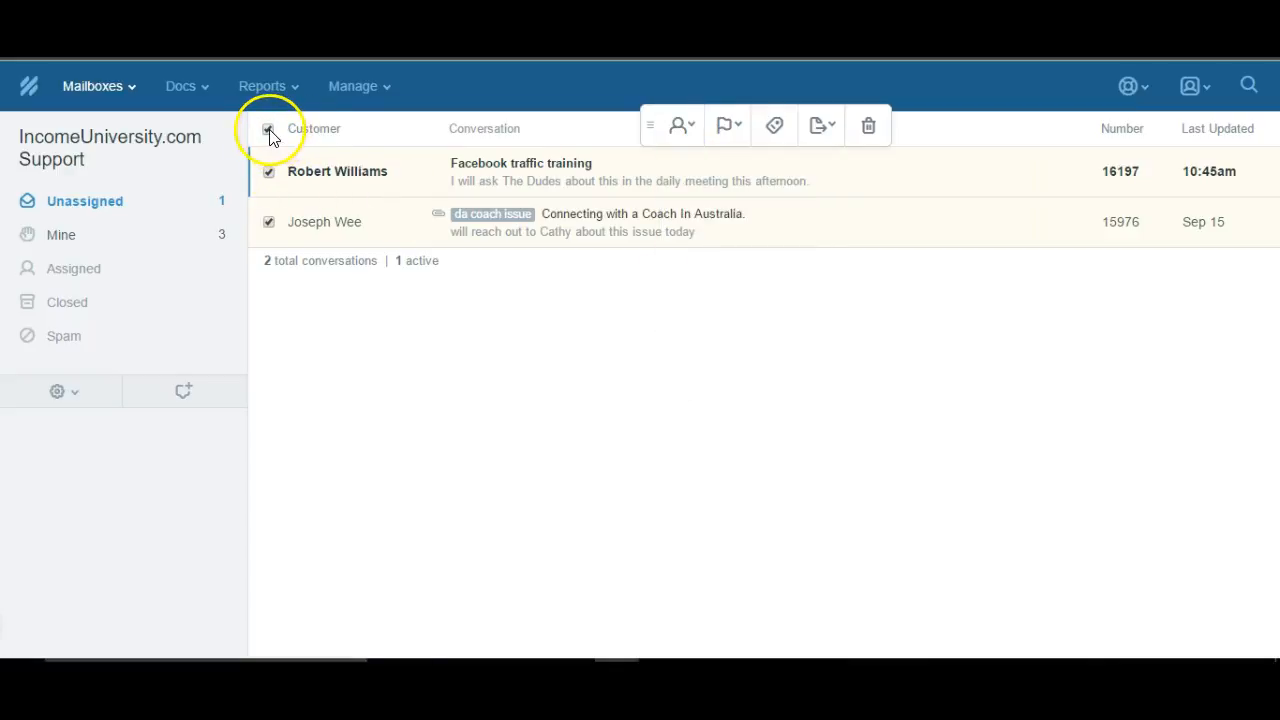